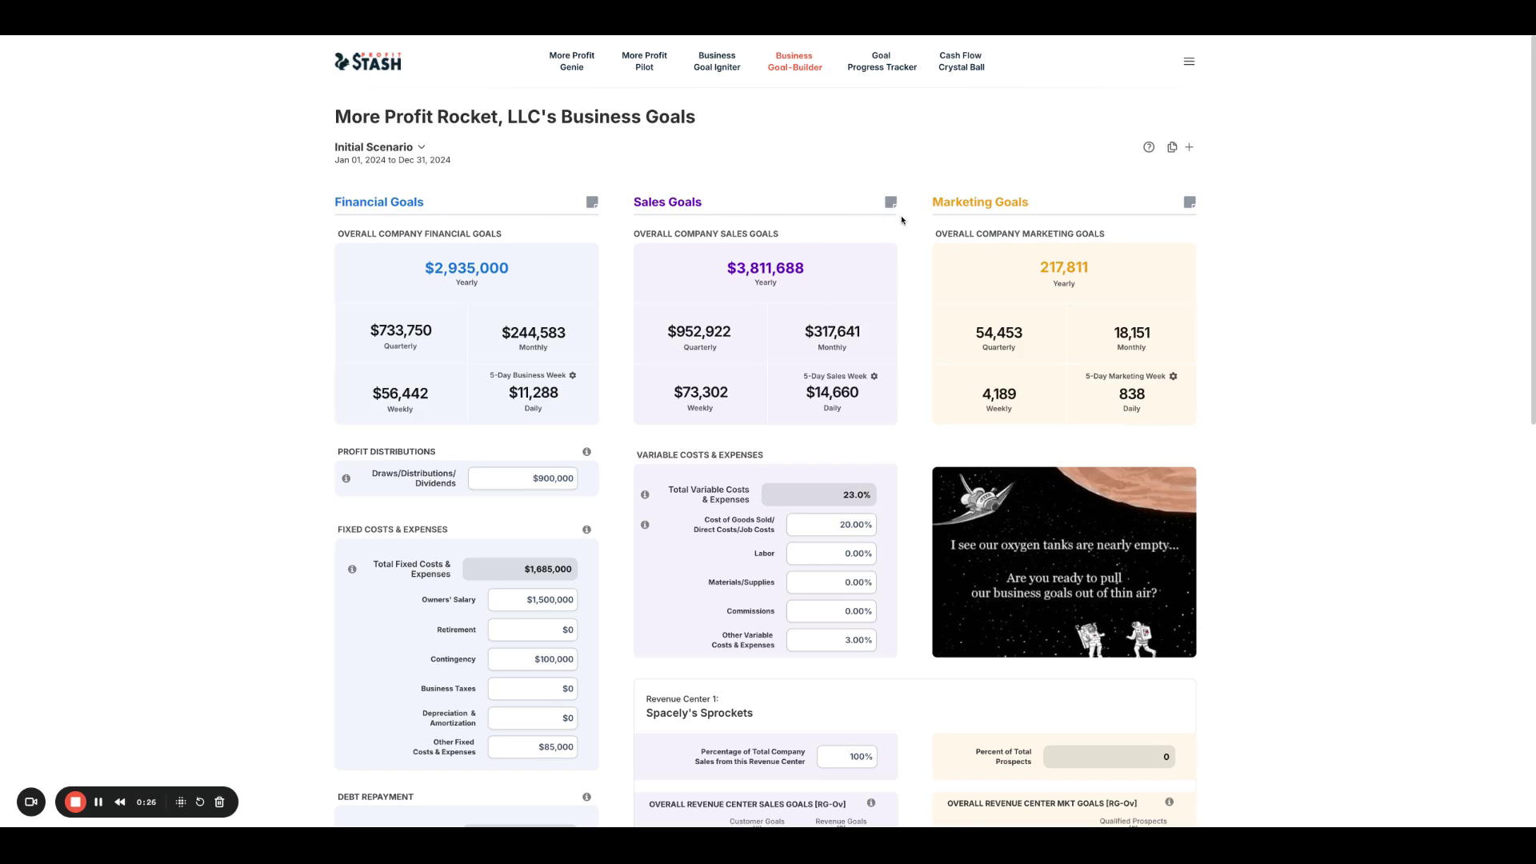
Open the Goal Progress Tracker and look over the financial, sales and marketing progress sections
{"action": "left_click", "coordinate": [882, 62]}
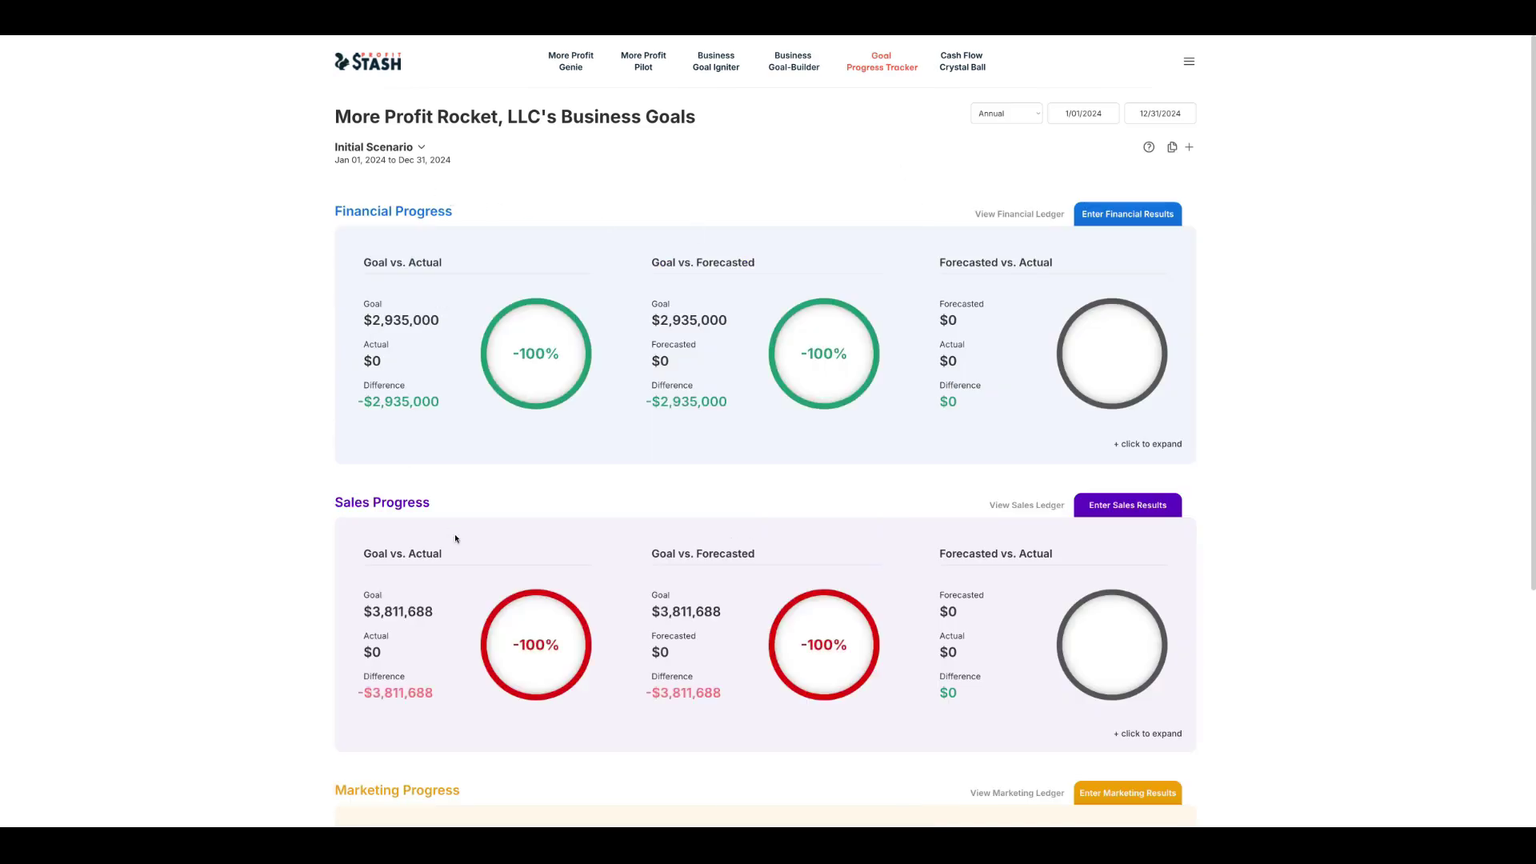
{"action": "scroll", "coordinate": [454, 638], "scroll_direction": "down", "scroll_amount": 3}
{"action": "scroll", "coordinate": [456, 637], "scroll_direction": "up", "scroll_amount": 1}
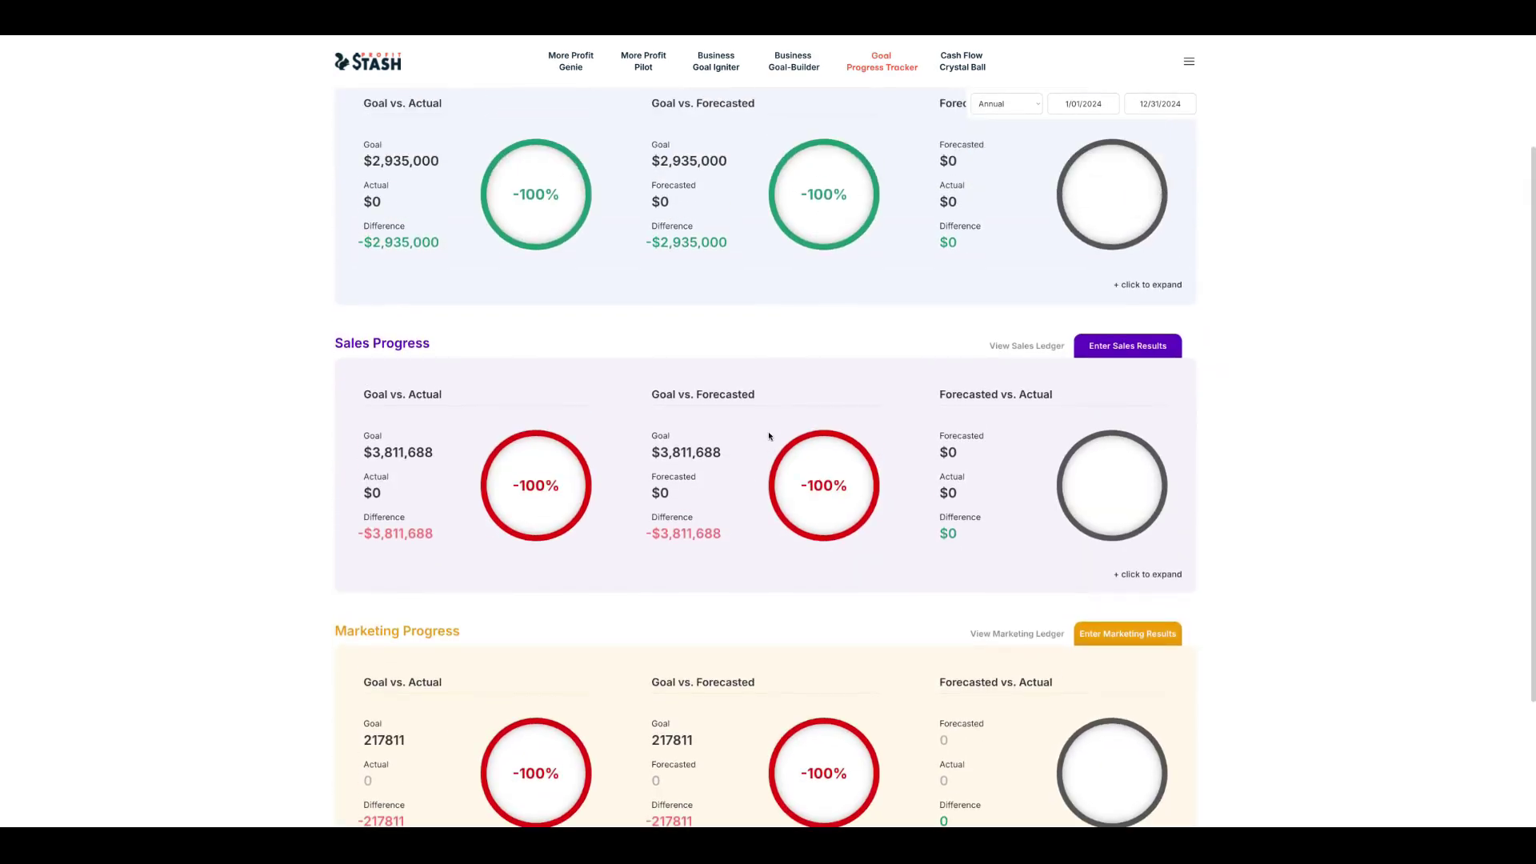
Expand the Financial Progress breakdown, view its cost categories and the reporting period options, and collapse it again
{"action": "left_click", "coordinate": [1147, 294]}
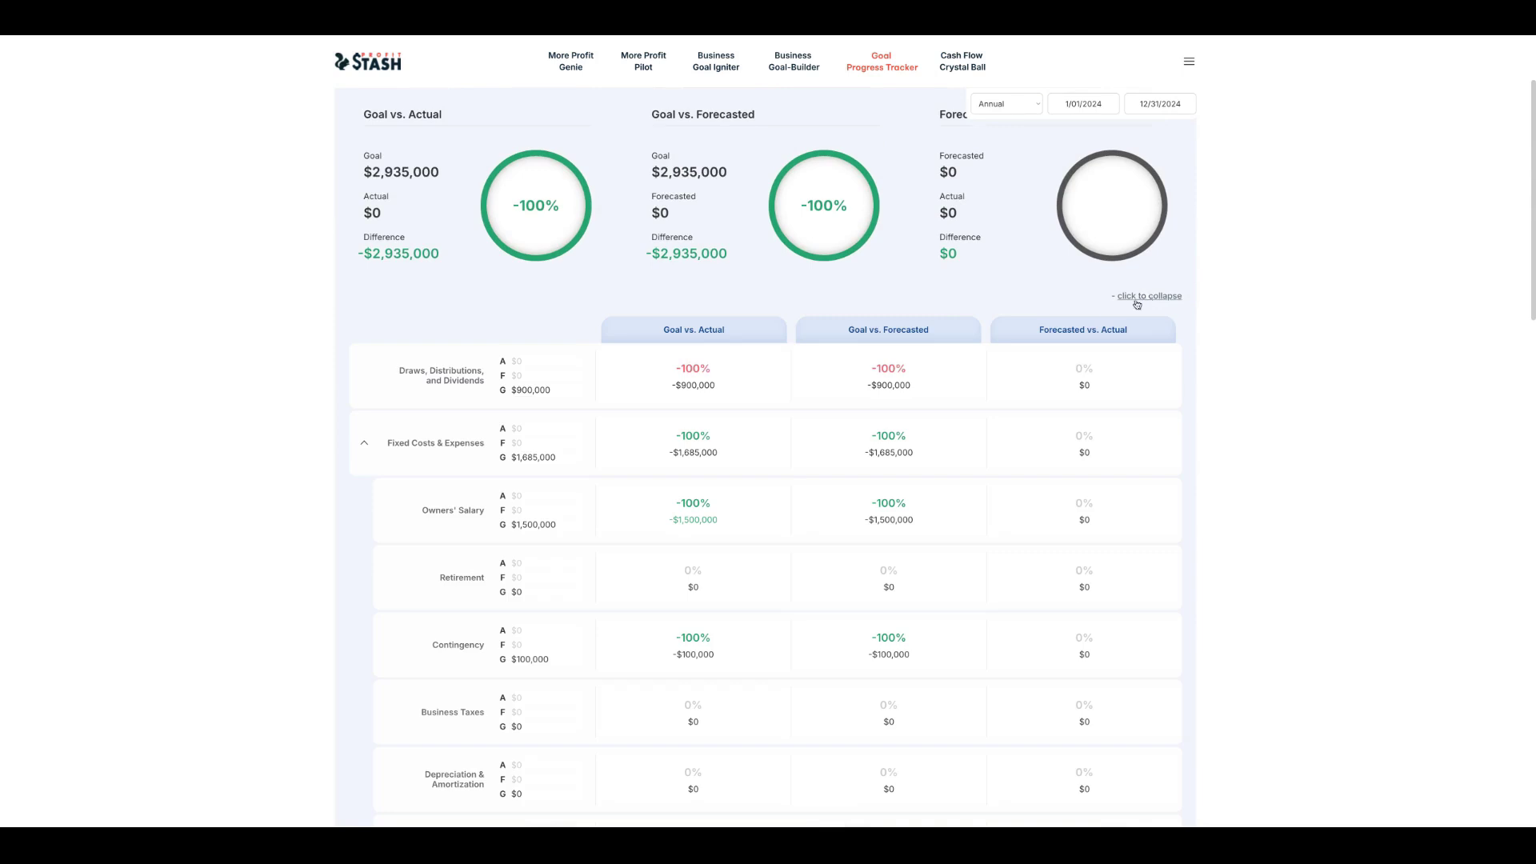
{"action": "scroll", "coordinate": [688, 376], "scroll_direction": "up", "scroll_amount": 1}
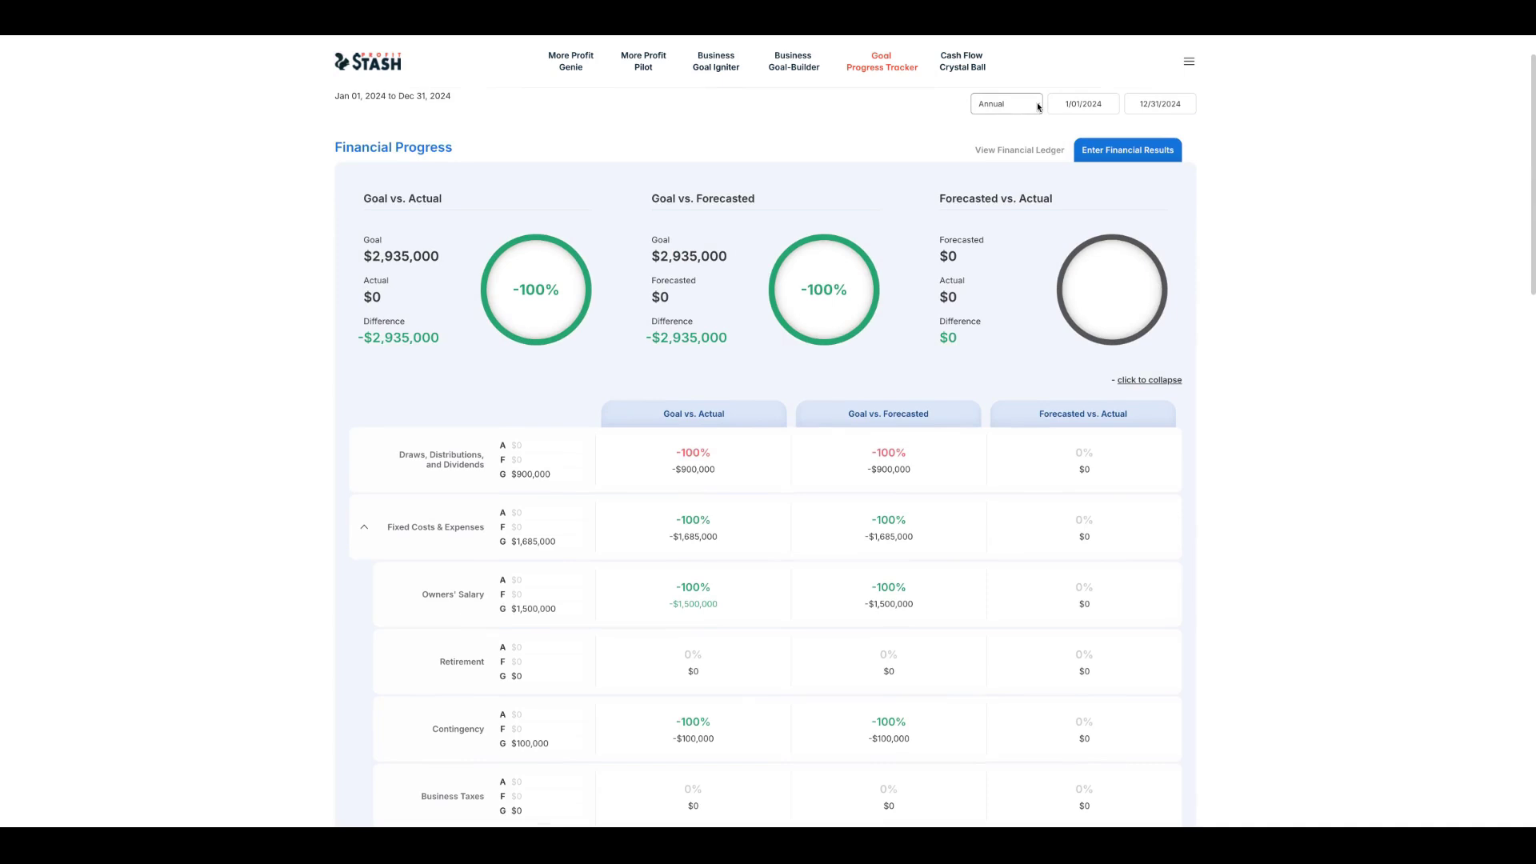
{"action": "left_click", "coordinate": [1008, 109]}
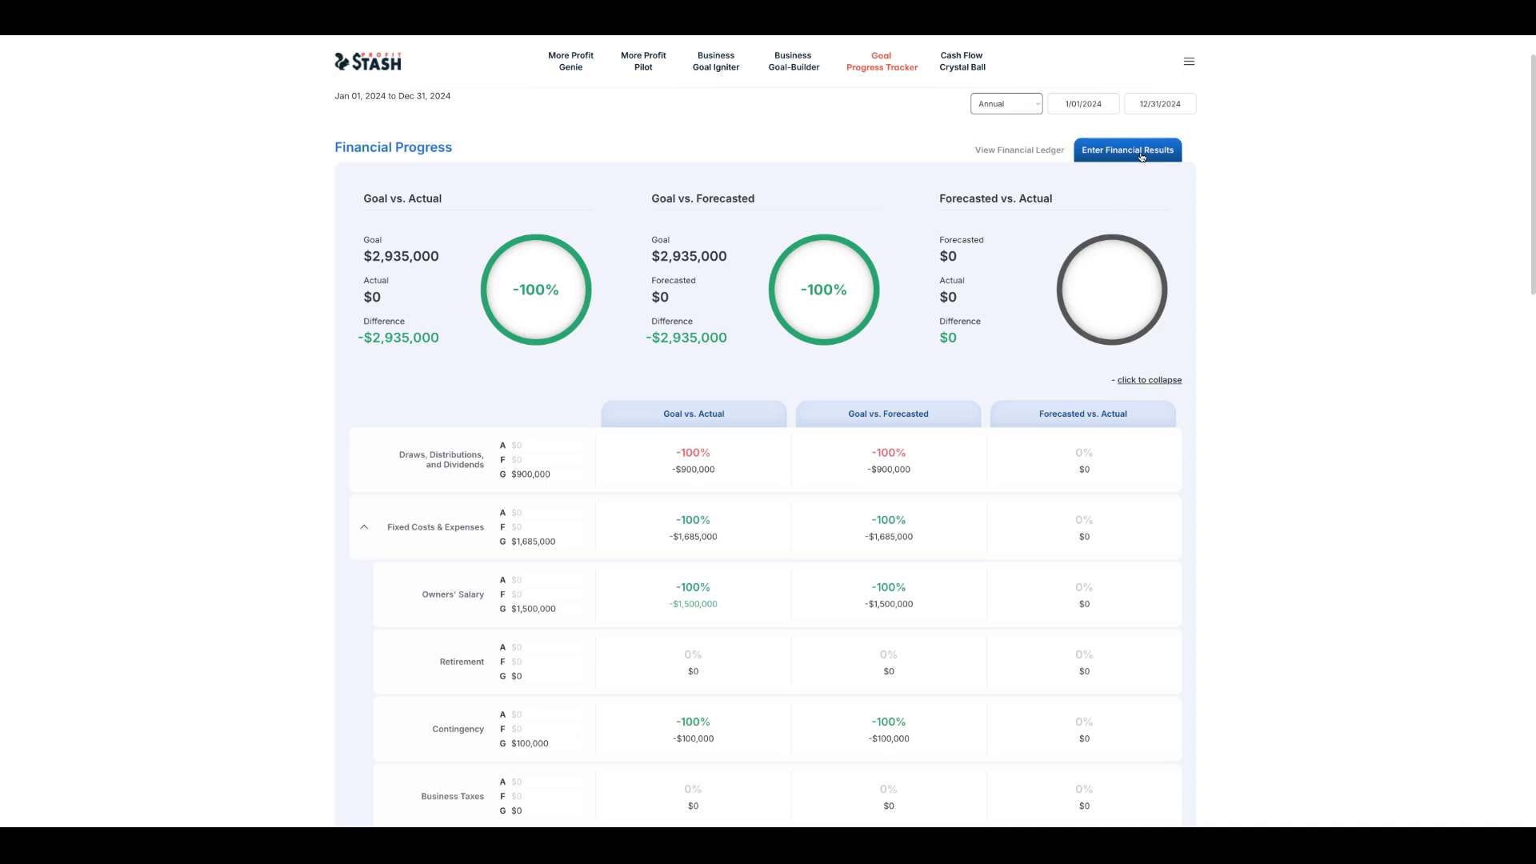
{"action": "left_click", "coordinate": [1140, 382]}
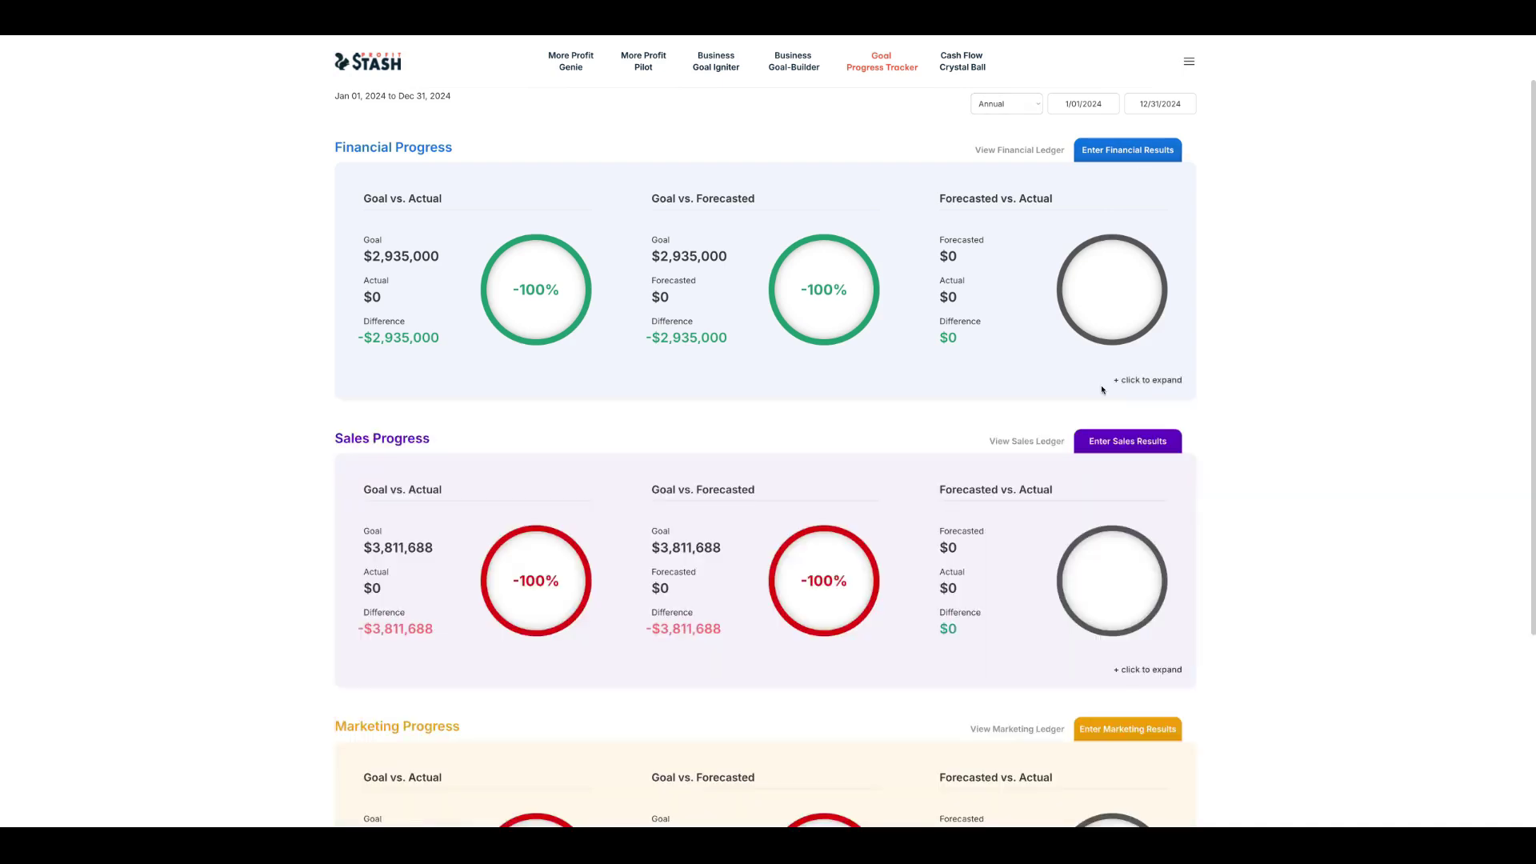
{"action": "scroll", "coordinate": [1109, 380], "scroll_direction": "down", "scroll_amount": 2}
{"action": "scroll", "coordinate": [1121, 552], "scroll_direction": "up", "scroll_amount": 3}
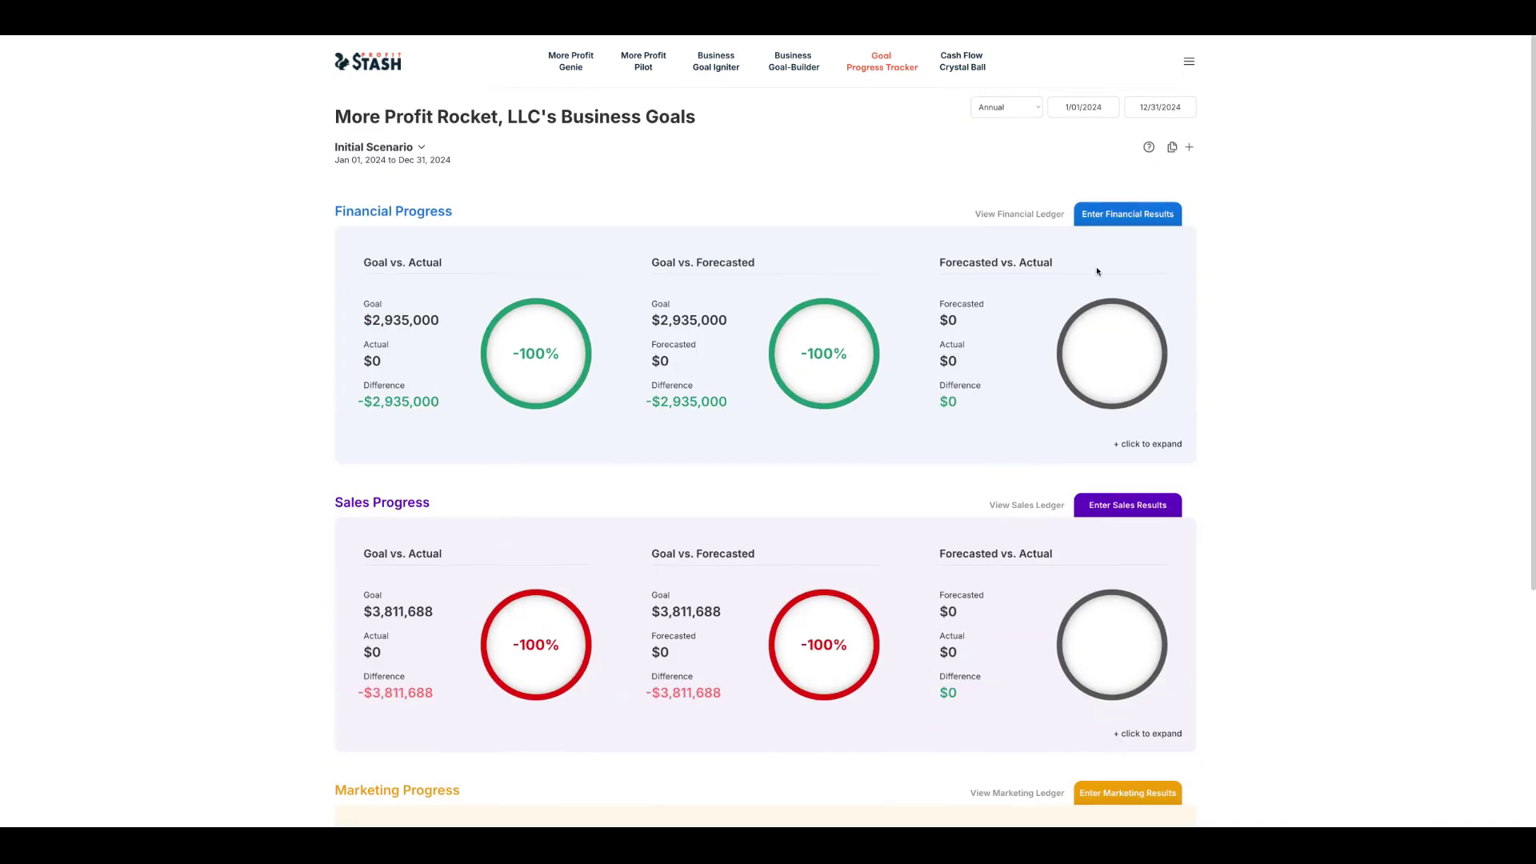
Start a new forecasted financial result and view the available scenarios, keeping Initial Scenario selected
{"action": "left_click", "coordinate": [1129, 214]}
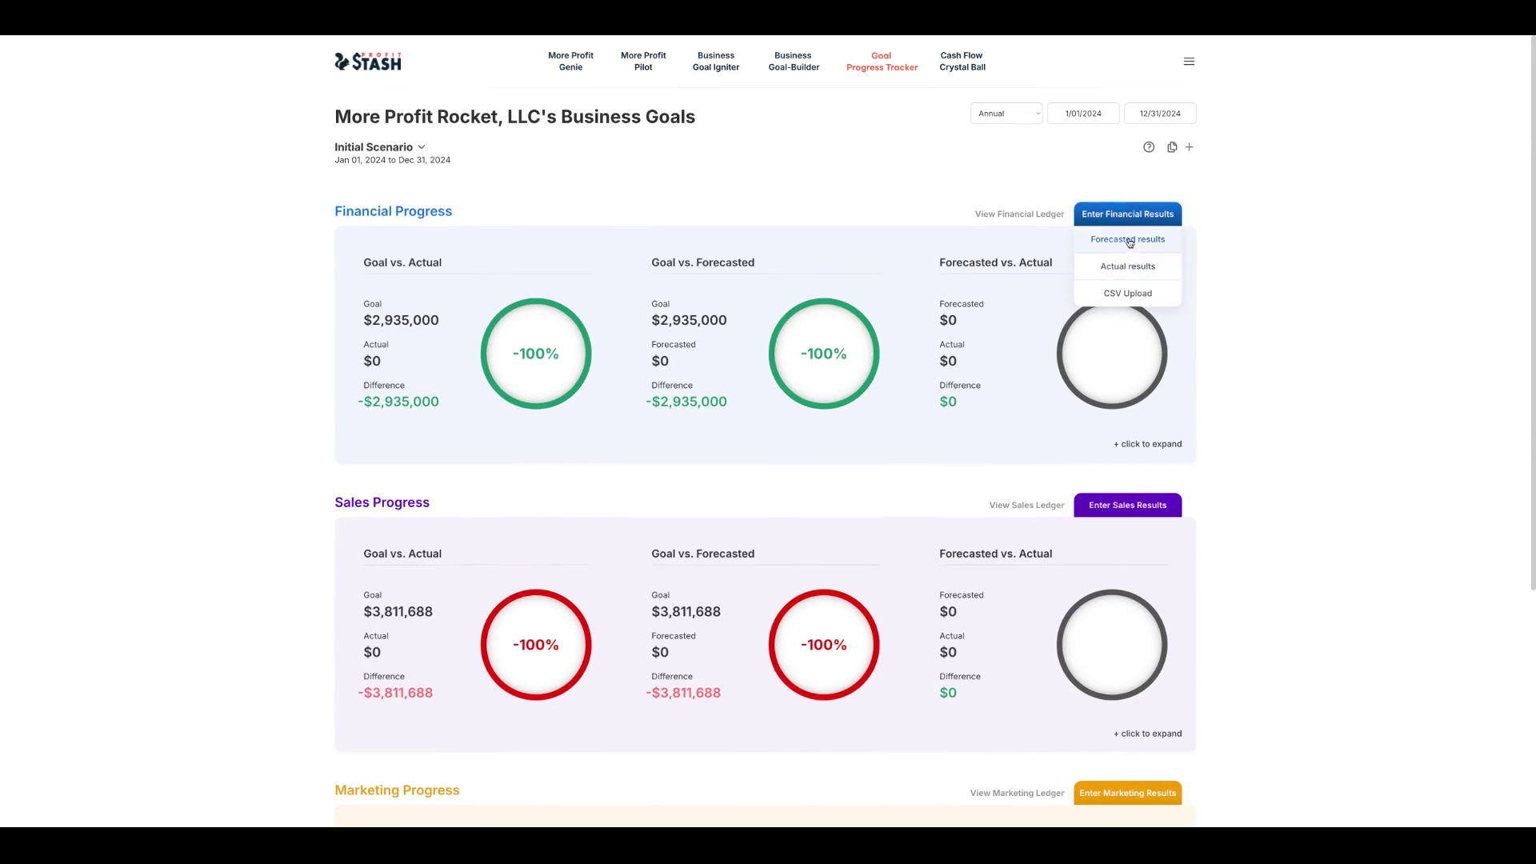
{"action": "left_click", "coordinate": [1128, 240]}
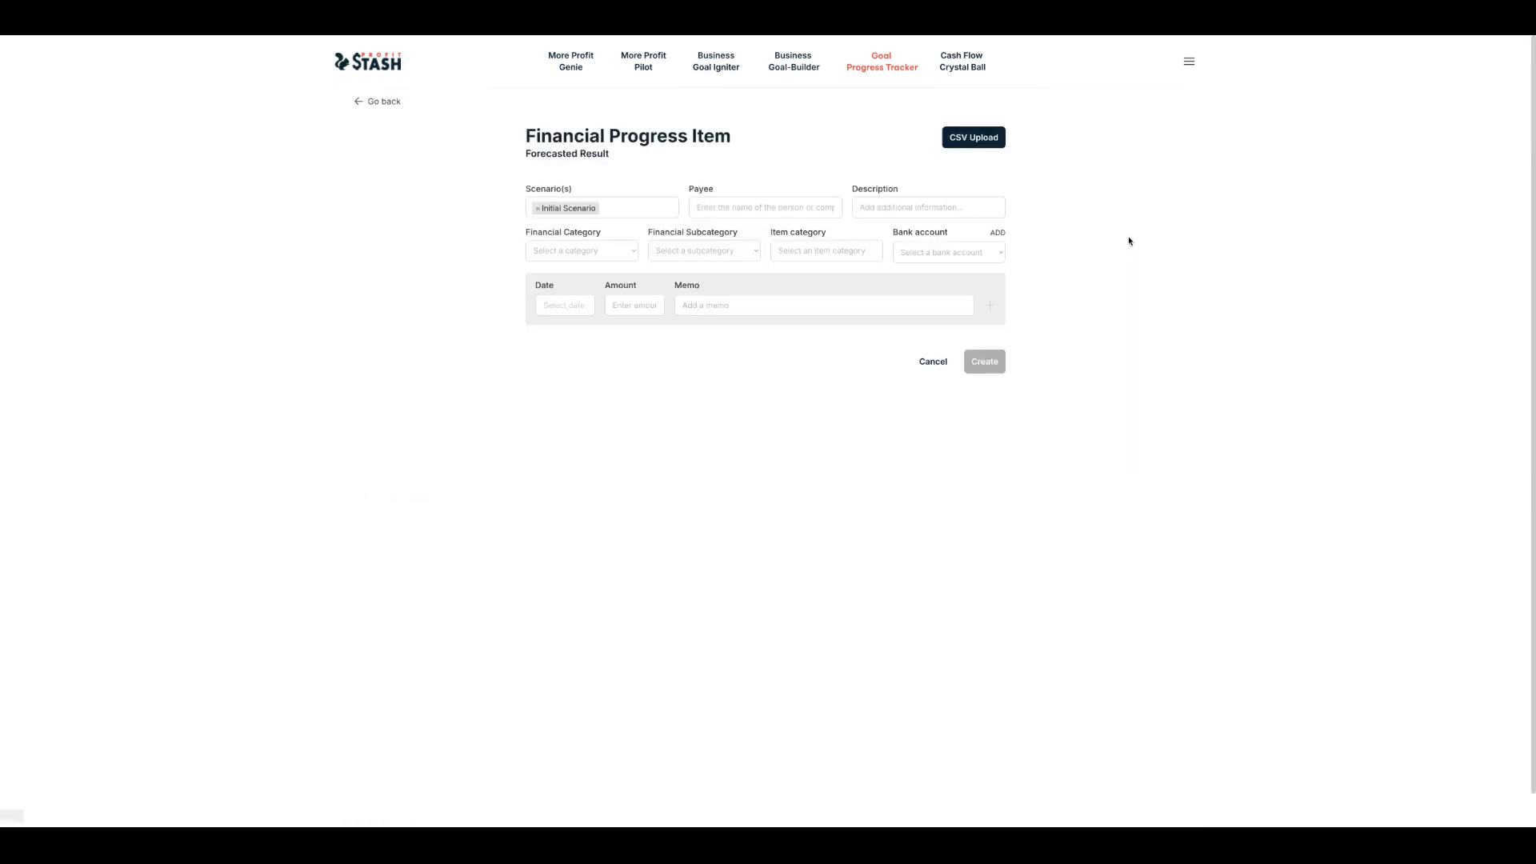
{"action": "left_click", "coordinate": [647, 206]}
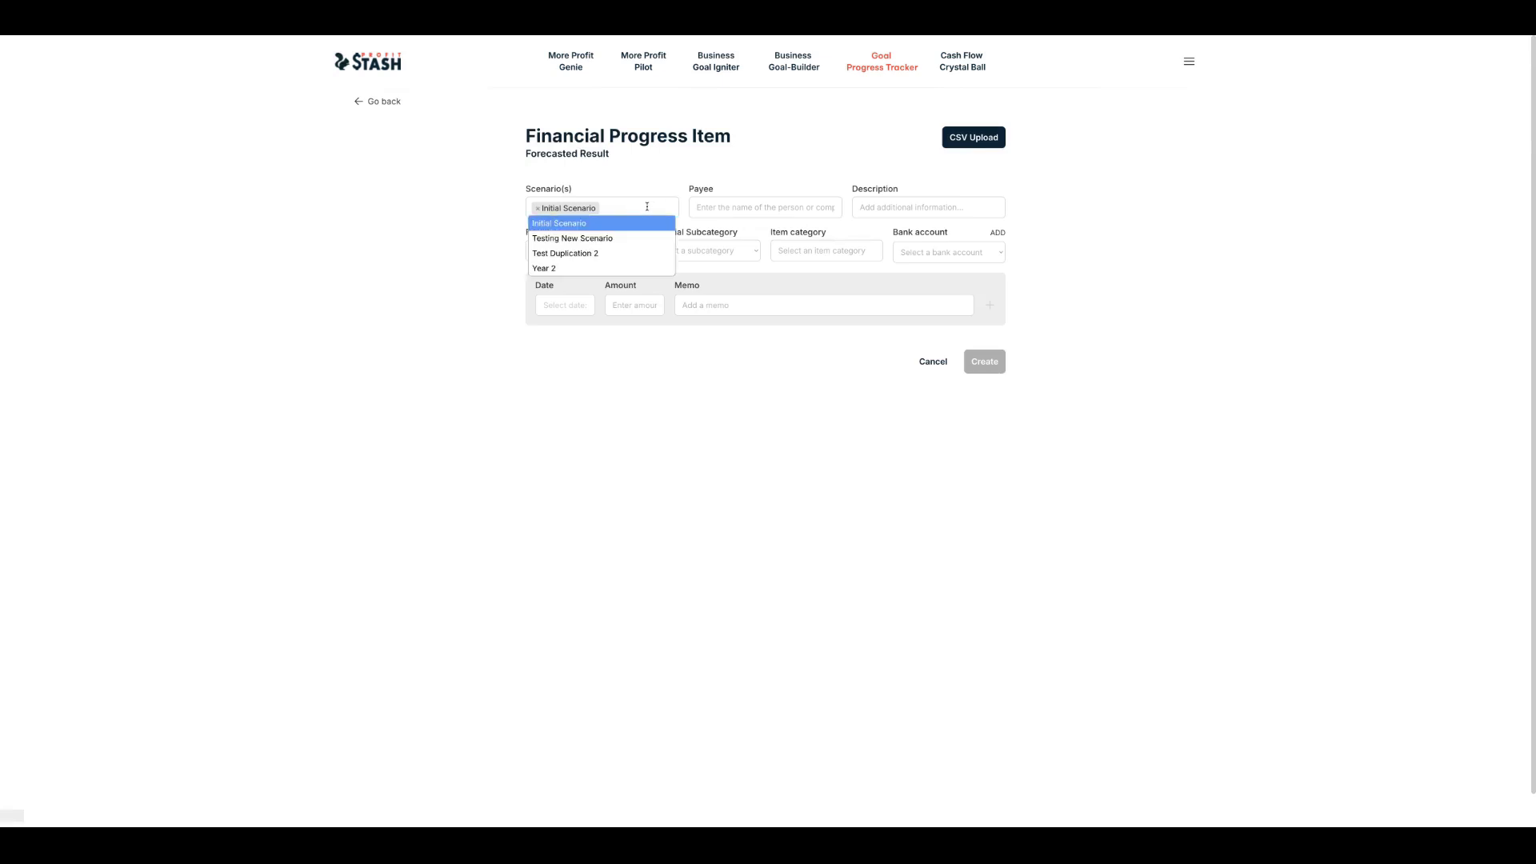
{"action": "key", "text": "Down"}
{"action": "key", "text": "Down"}
{"action": "key", "text": "Down"}
{"action": "key", "text": "Down"}
Enter Costco as the payee and "Upgrading computers" as the description
{"action": "left_click", "coordinate": [731, 210]}
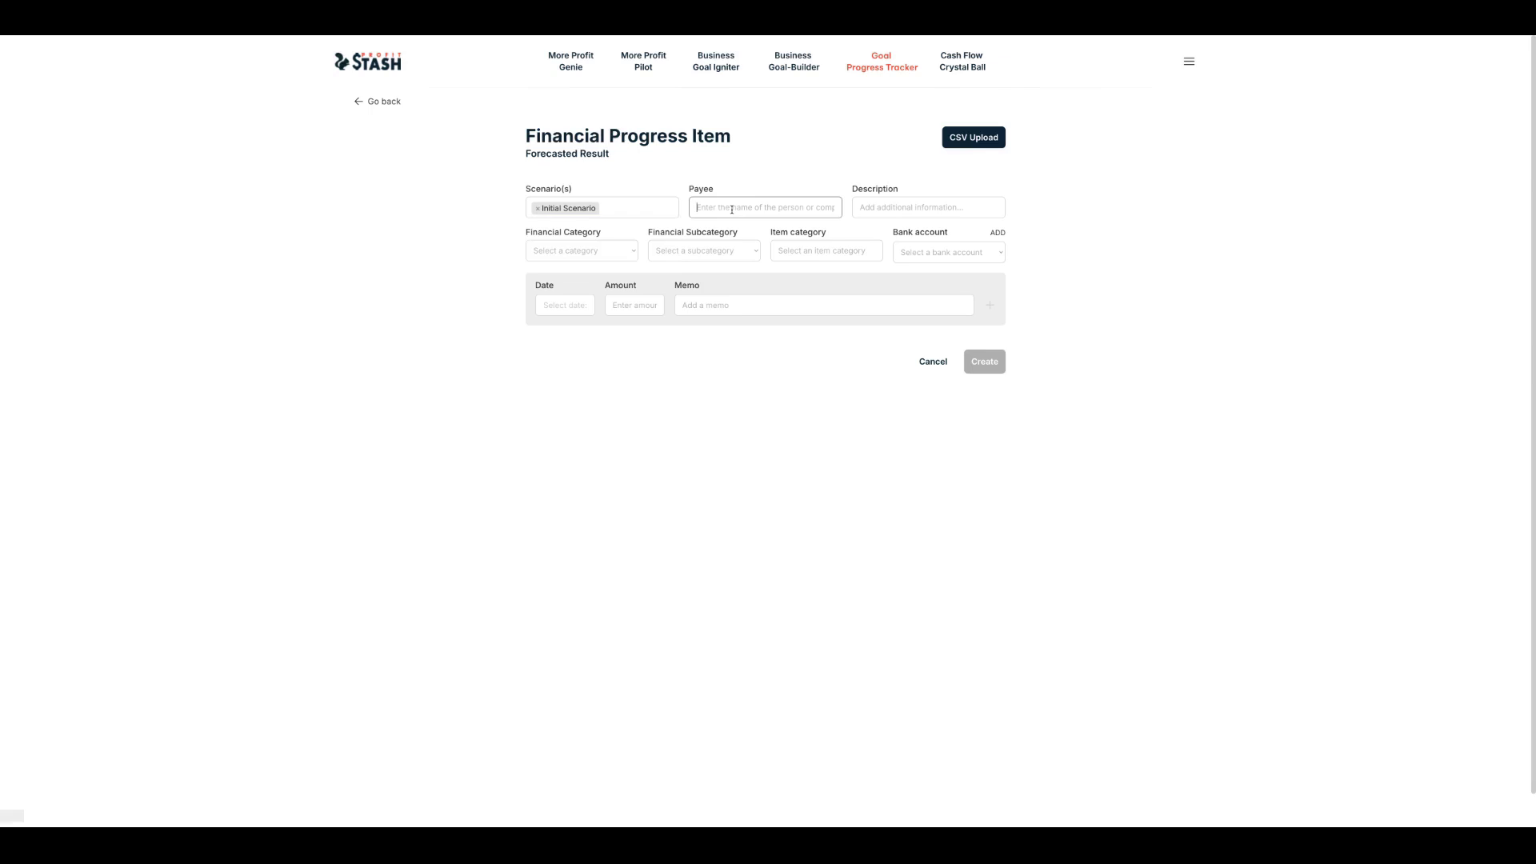
{"action": "type", "text": "Costco"}
{"action": "left_click", "coordinate": [932, 208]}
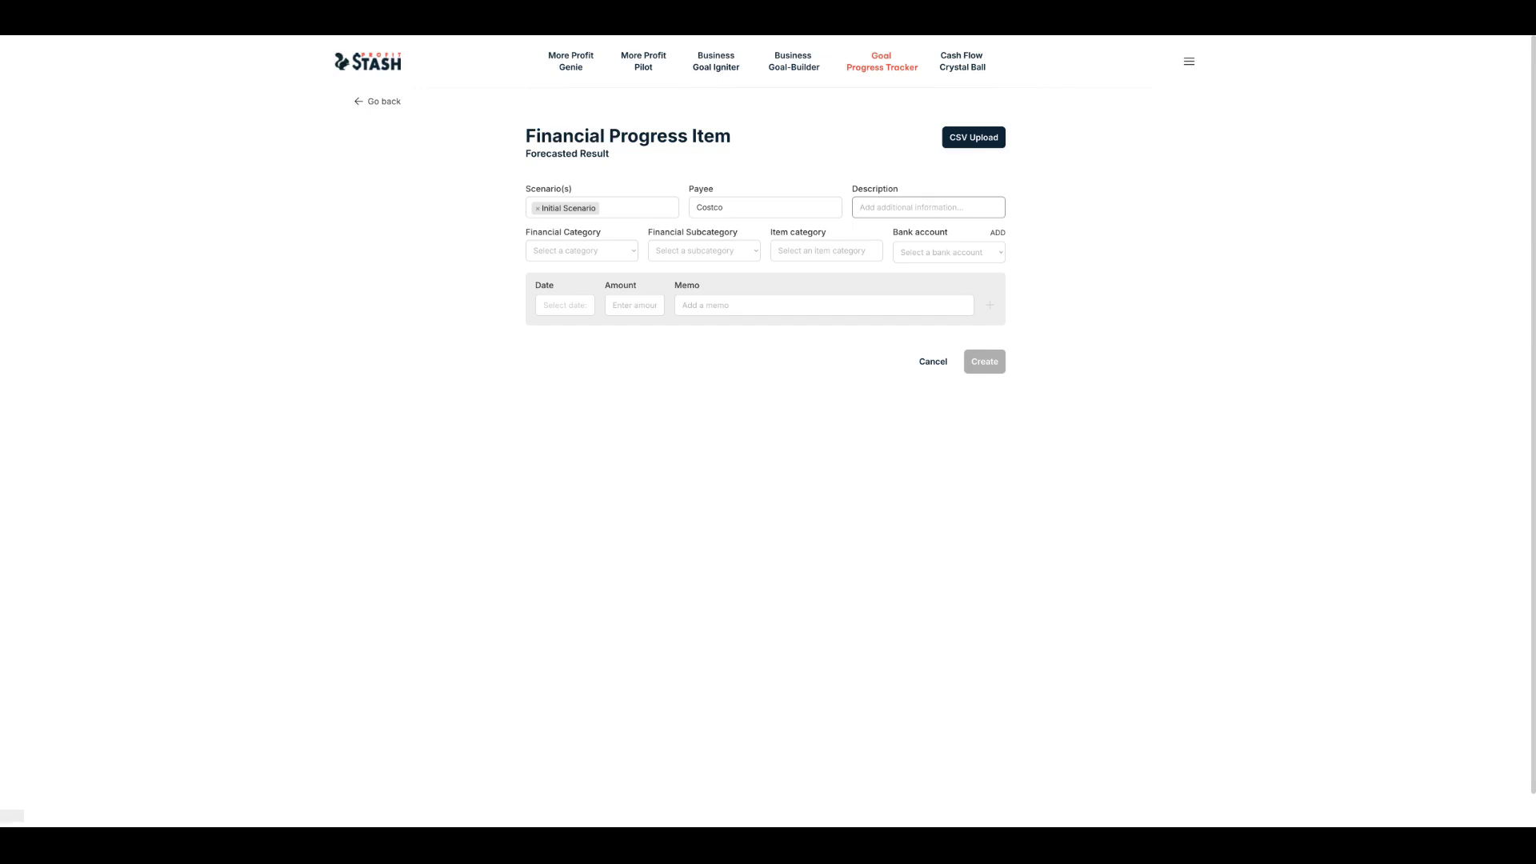
{"action": "type", "text": "Upgrading computers"}
Classify the item as Business Reinvestment, Technology and Hardware, and assign it to the BECU Business bank account
{"action": "left_click", "coordinate": [631, 256]}
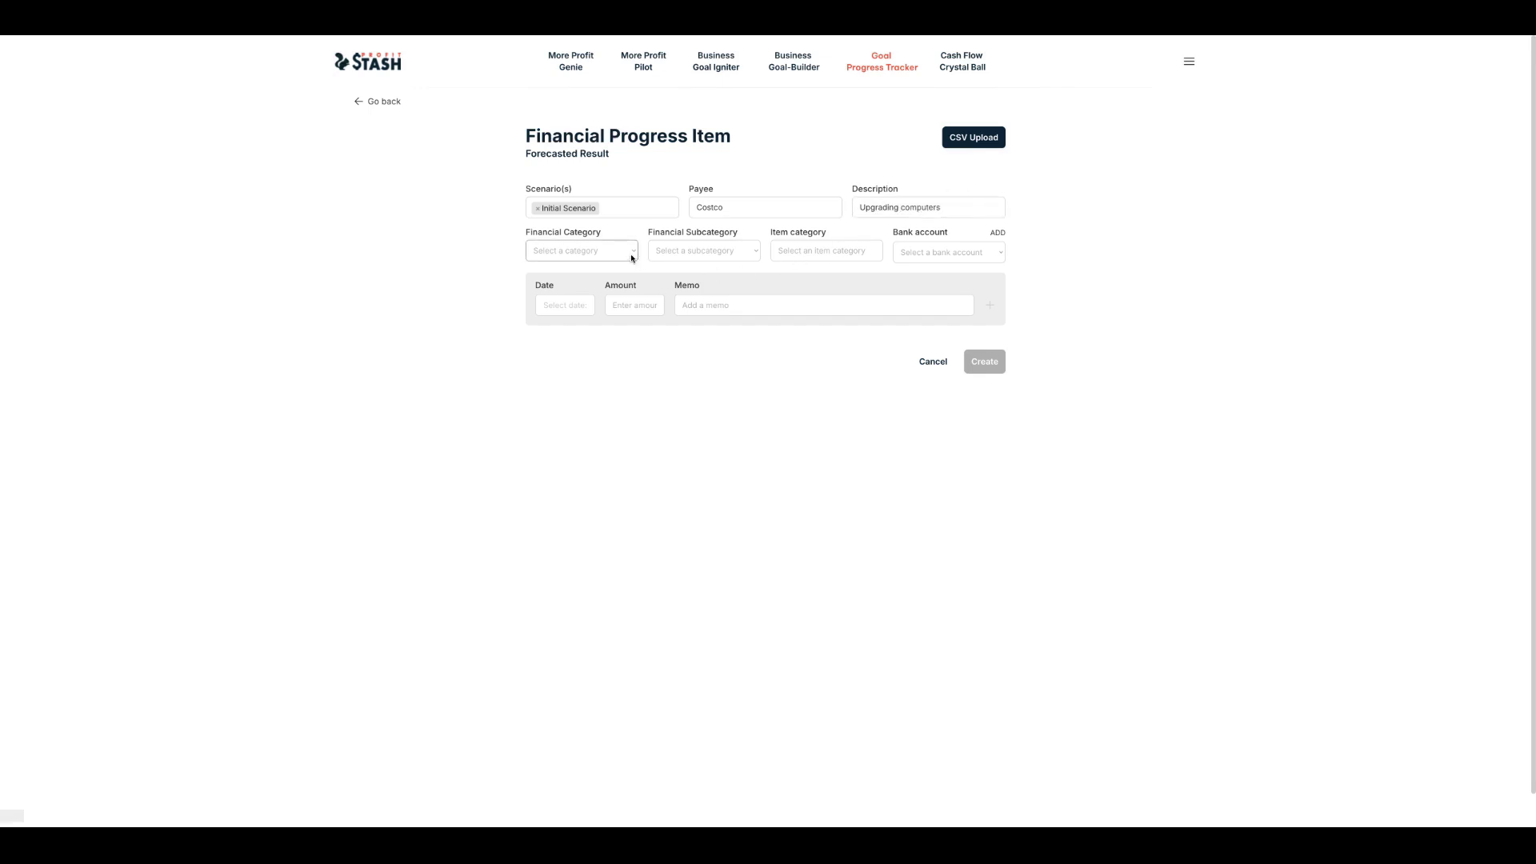
{"action": "left_click", "coordinate": [683, 257]}
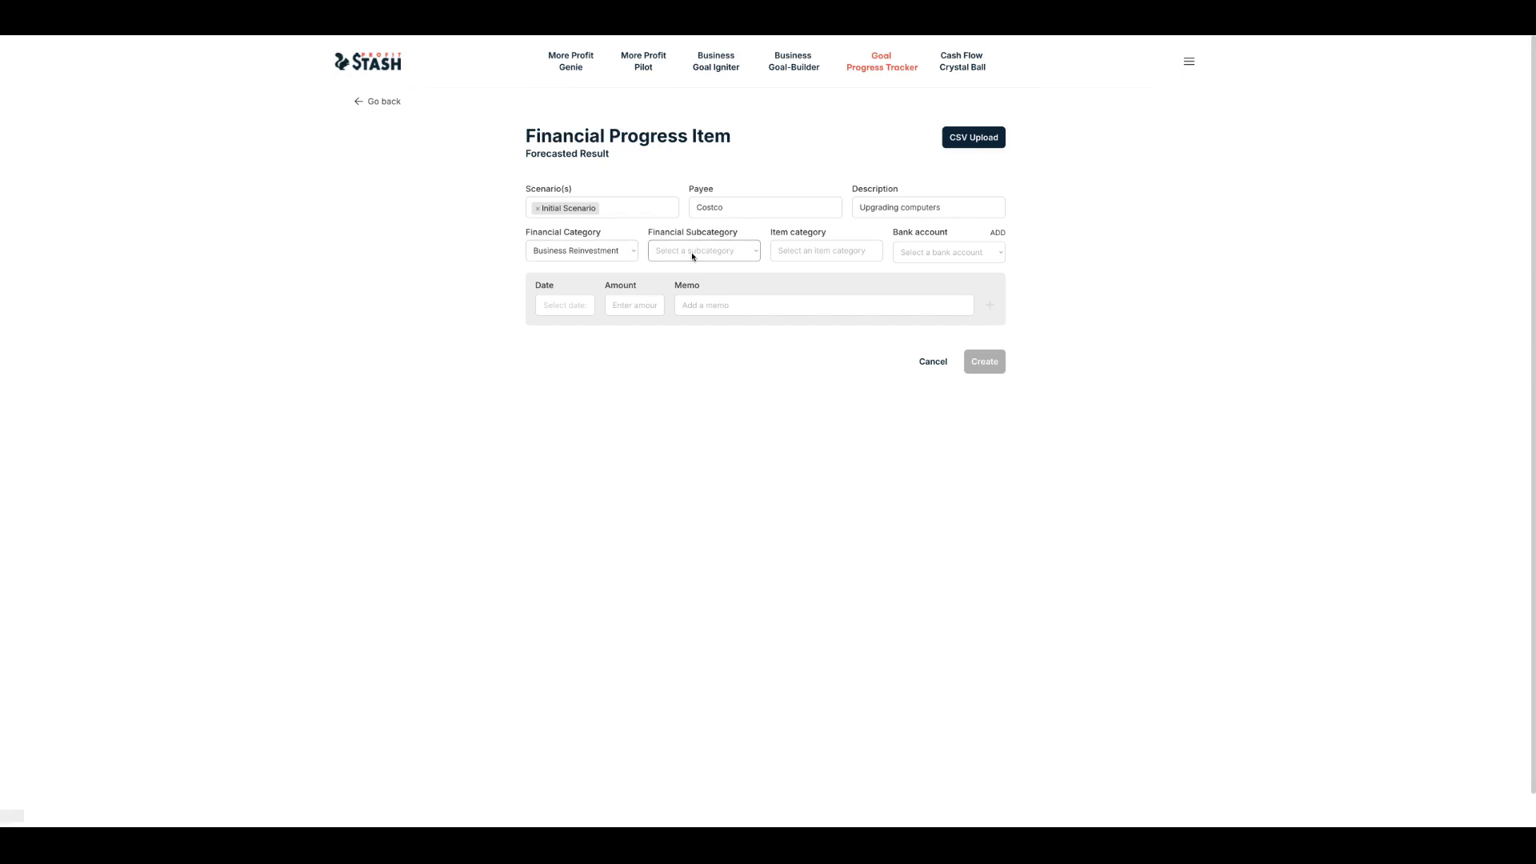
{"action": "left_click", "coordinate": [693, 256]}
{"action": "left_click", "coordinate": [821, 253]}
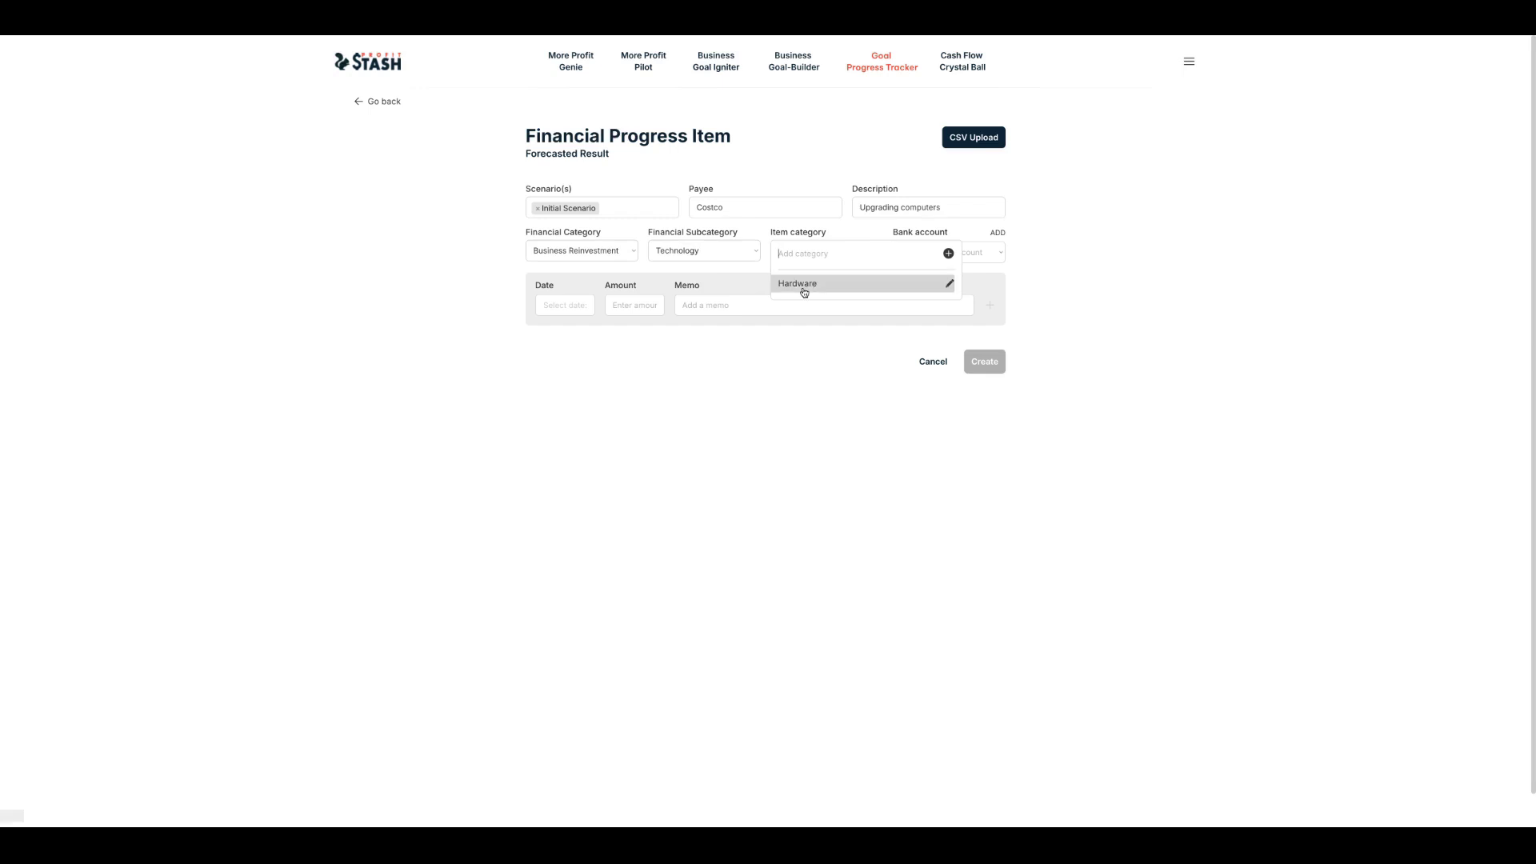
{"action": "left_click", "coordinate": [808, 285]}
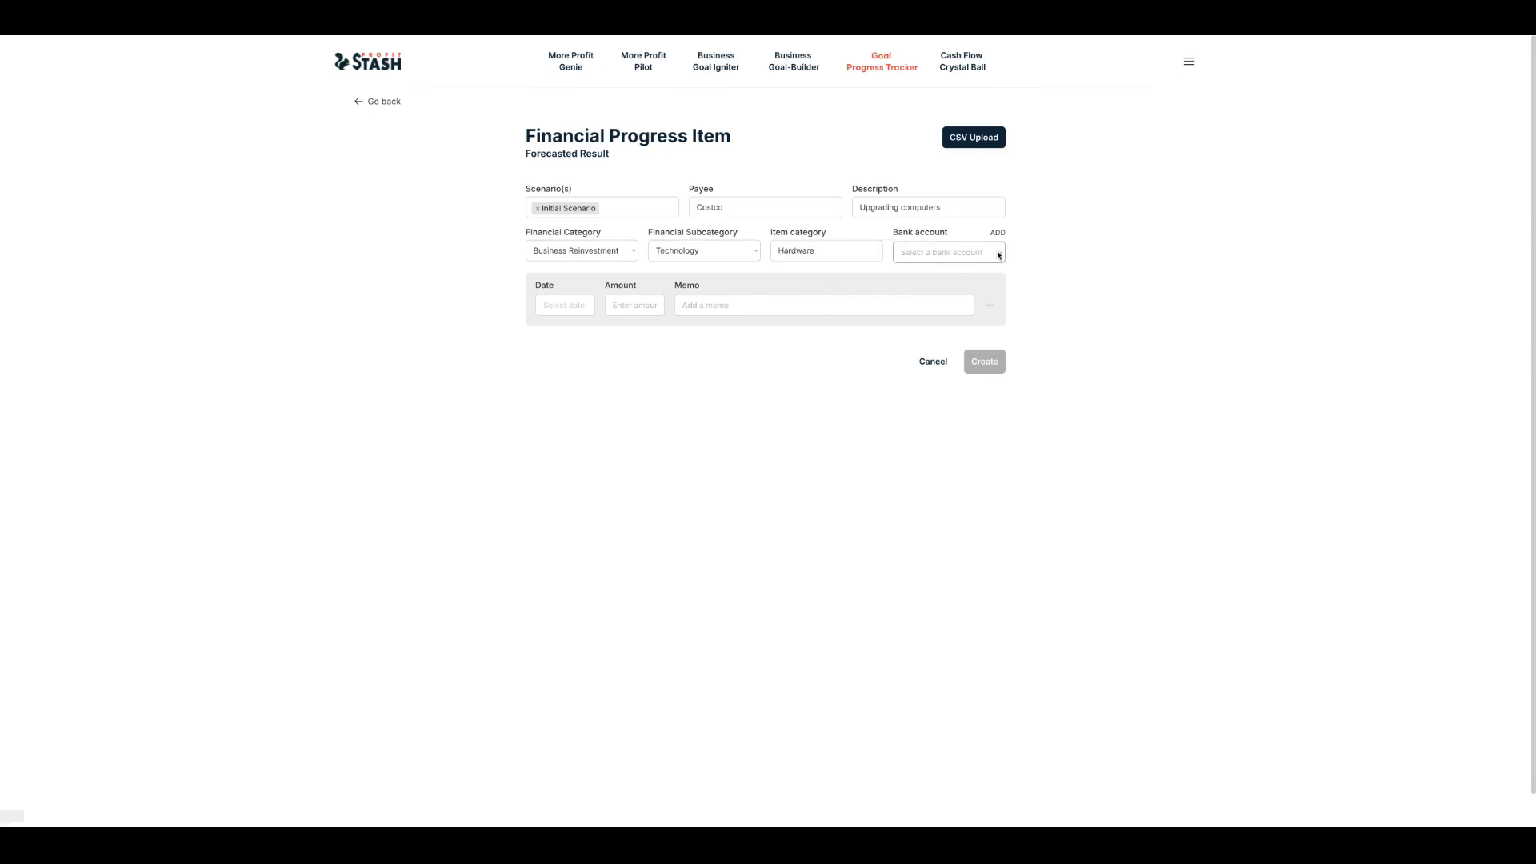
{"action": "left_click", "coordinate": [944, 269]}
Set the date to 9/12/2024, amount to $1,500 and memo to "Replacing reception computer", create the item and return to the progress tracker
{"action": "left_click", "coordinate": [575, 307]}
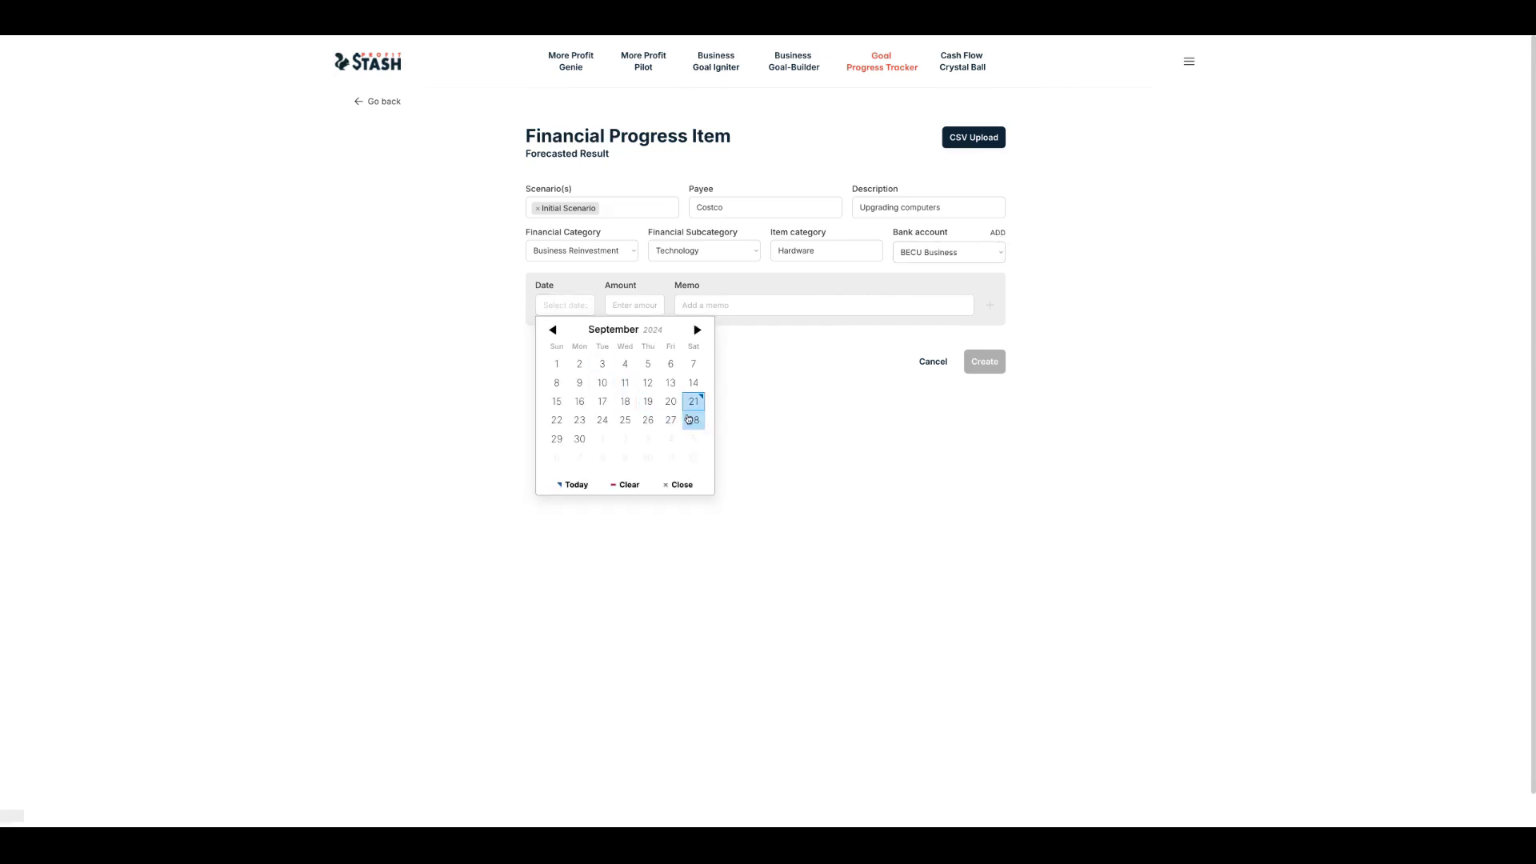
{"action": "left_click", "coordinate": [646, 386]}
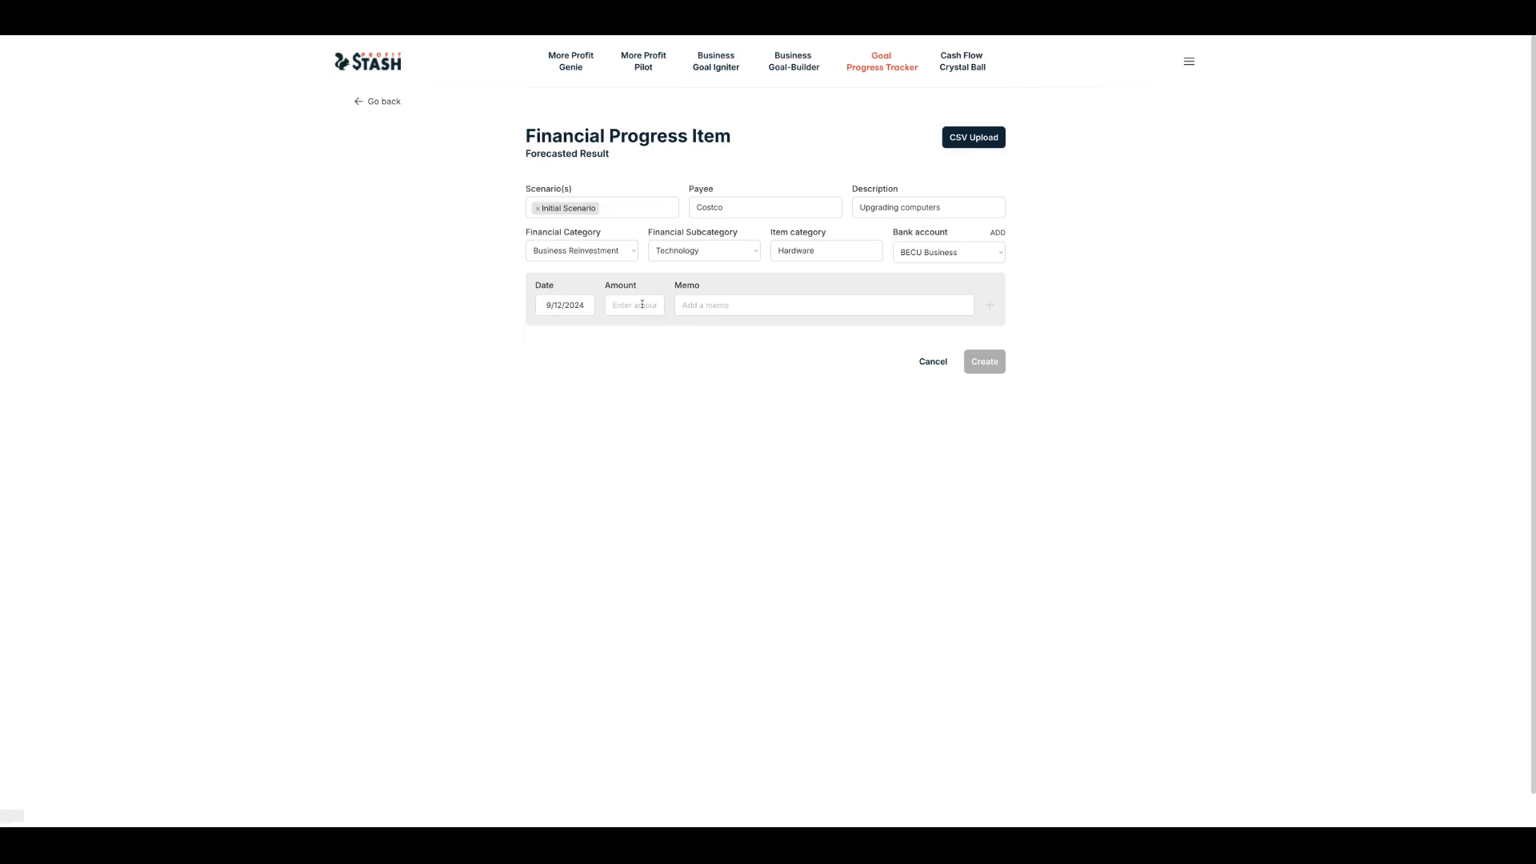
{"action": "left_click", "coordinate": [642, 306]}
{"action": "type", "text": "1,500"}
{"action": "left_click", "coordinate": [742, 304]}
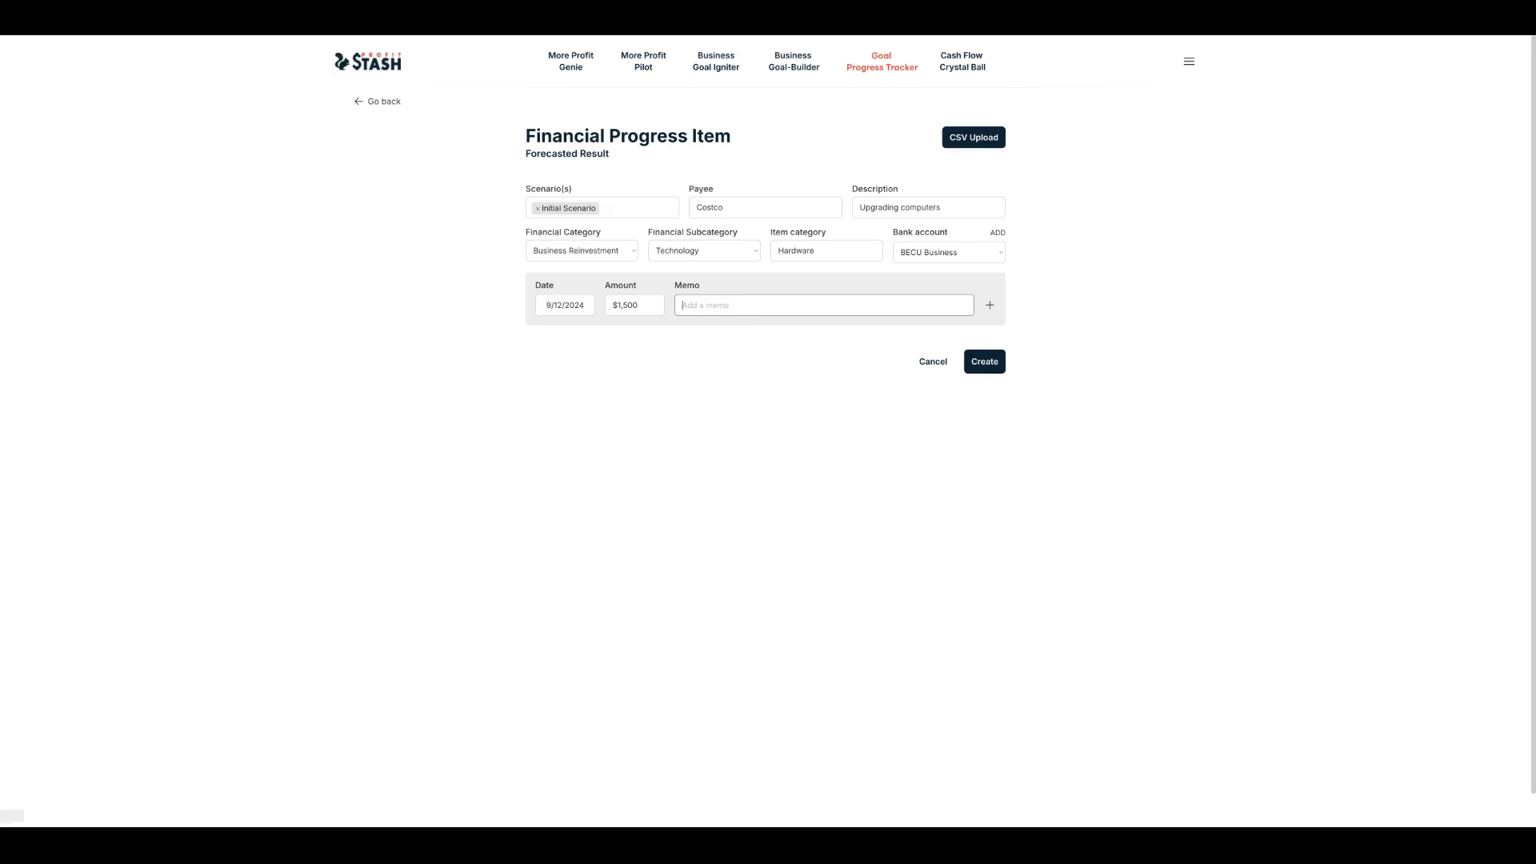
{"action": "type", "text": "Replacing reception compouteruter"}
{"action": "left_click", "coordinate": [1003, 363]}
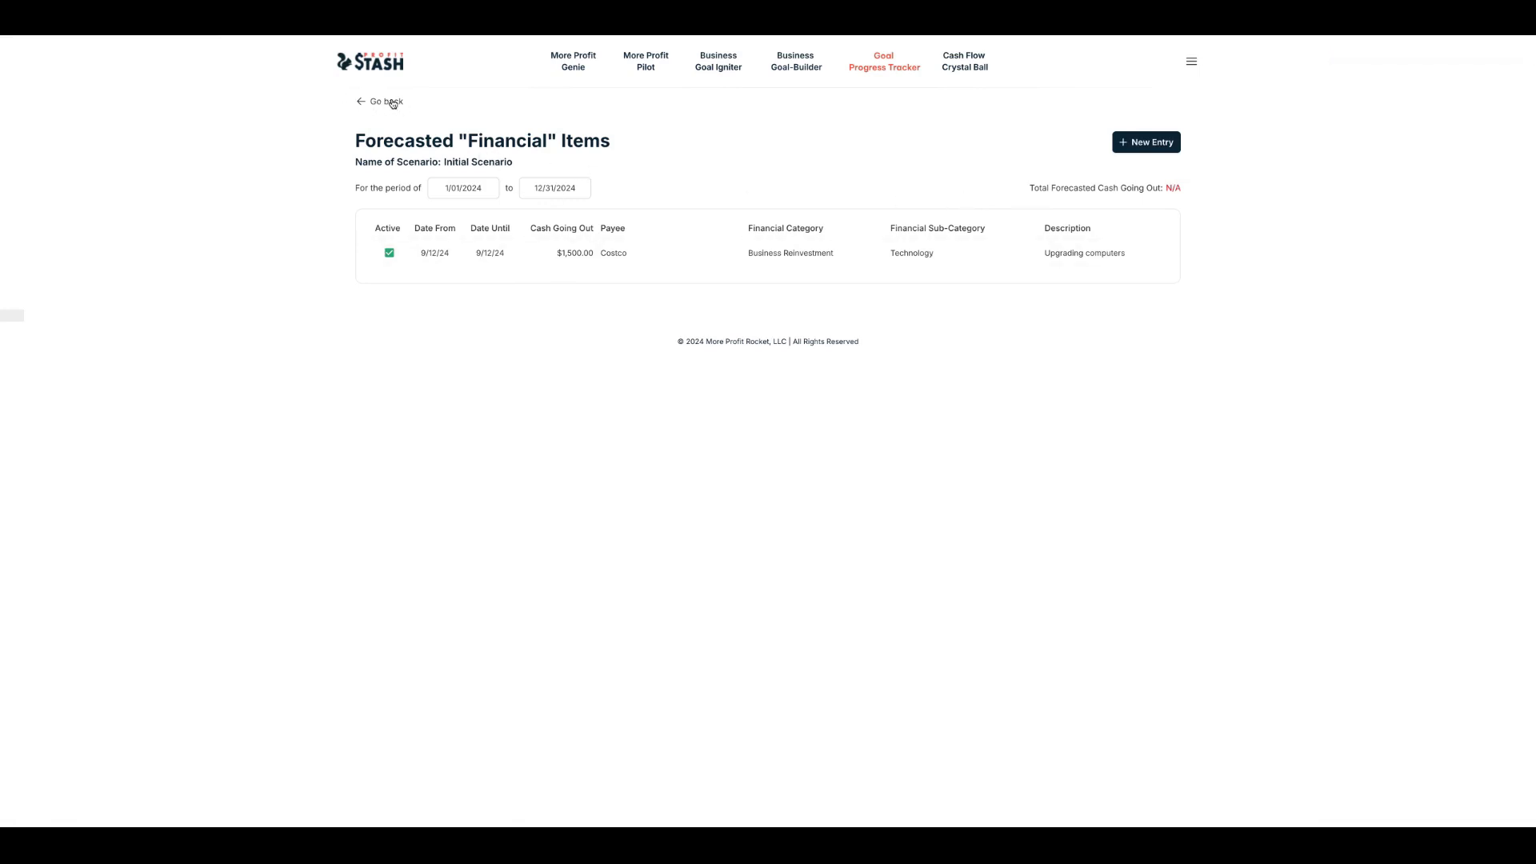
{"action": "left_click", "coordinate": [386, 102]}
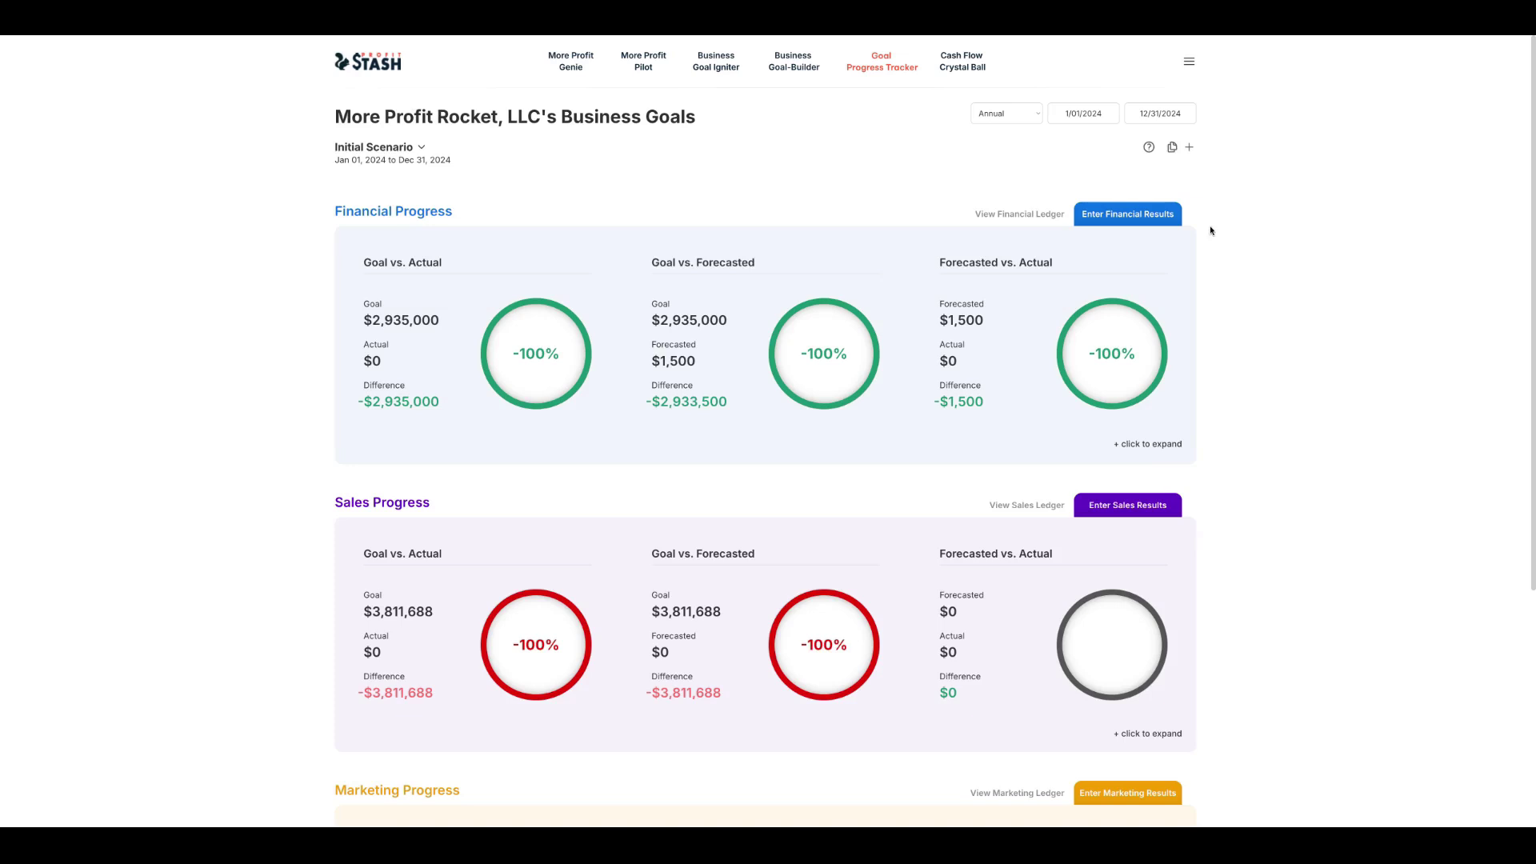
View the actual-result entry form and the CSV upload option for financial results without entering anything
{"action": "left_click", "coordinate": [1128, 216]}
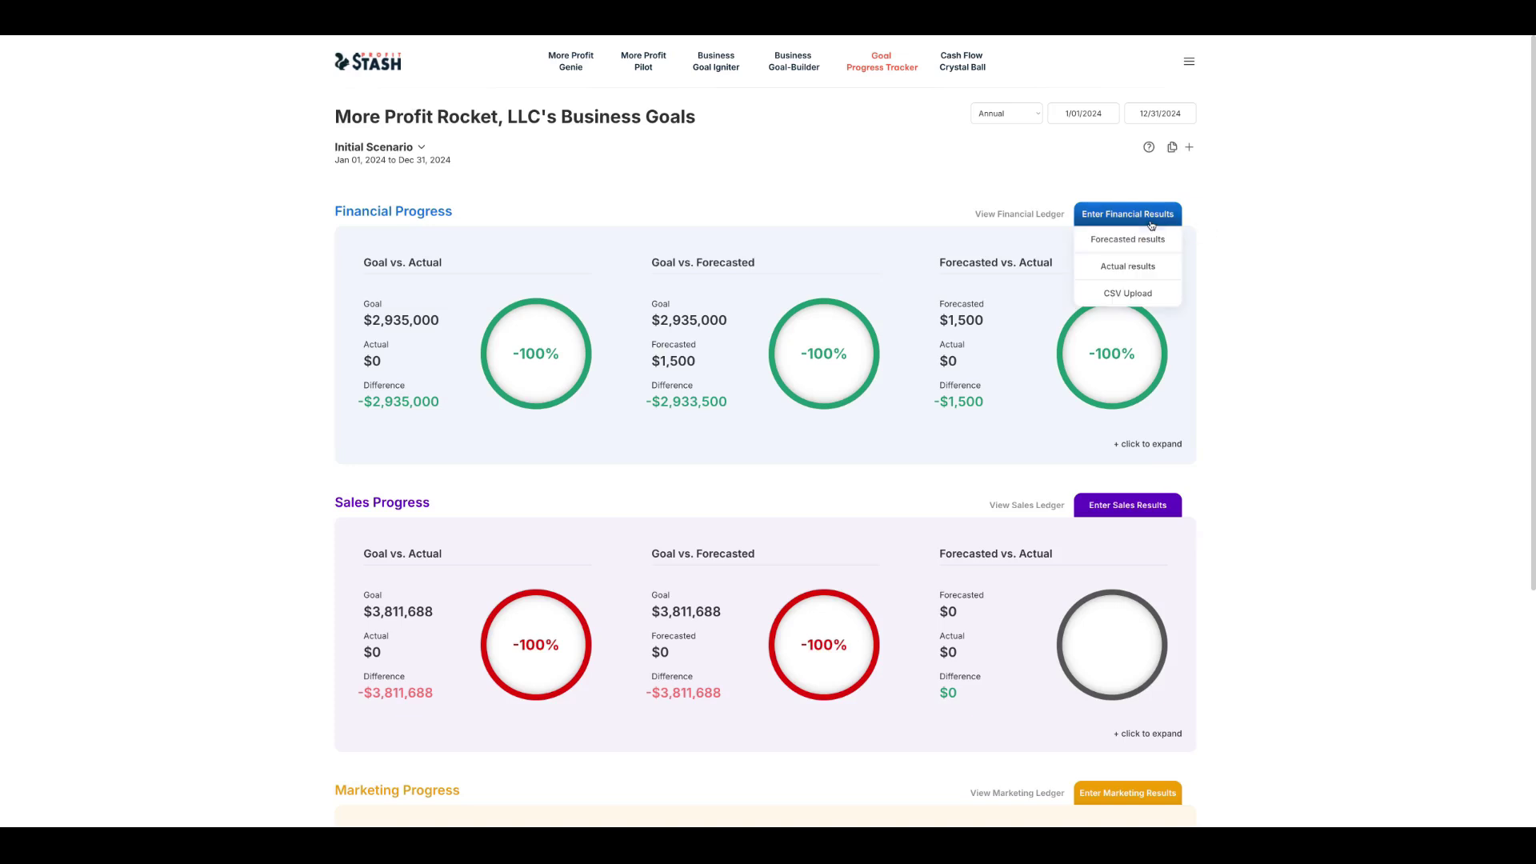
{"action": "left_click", "coordinate": [1106, 269]}
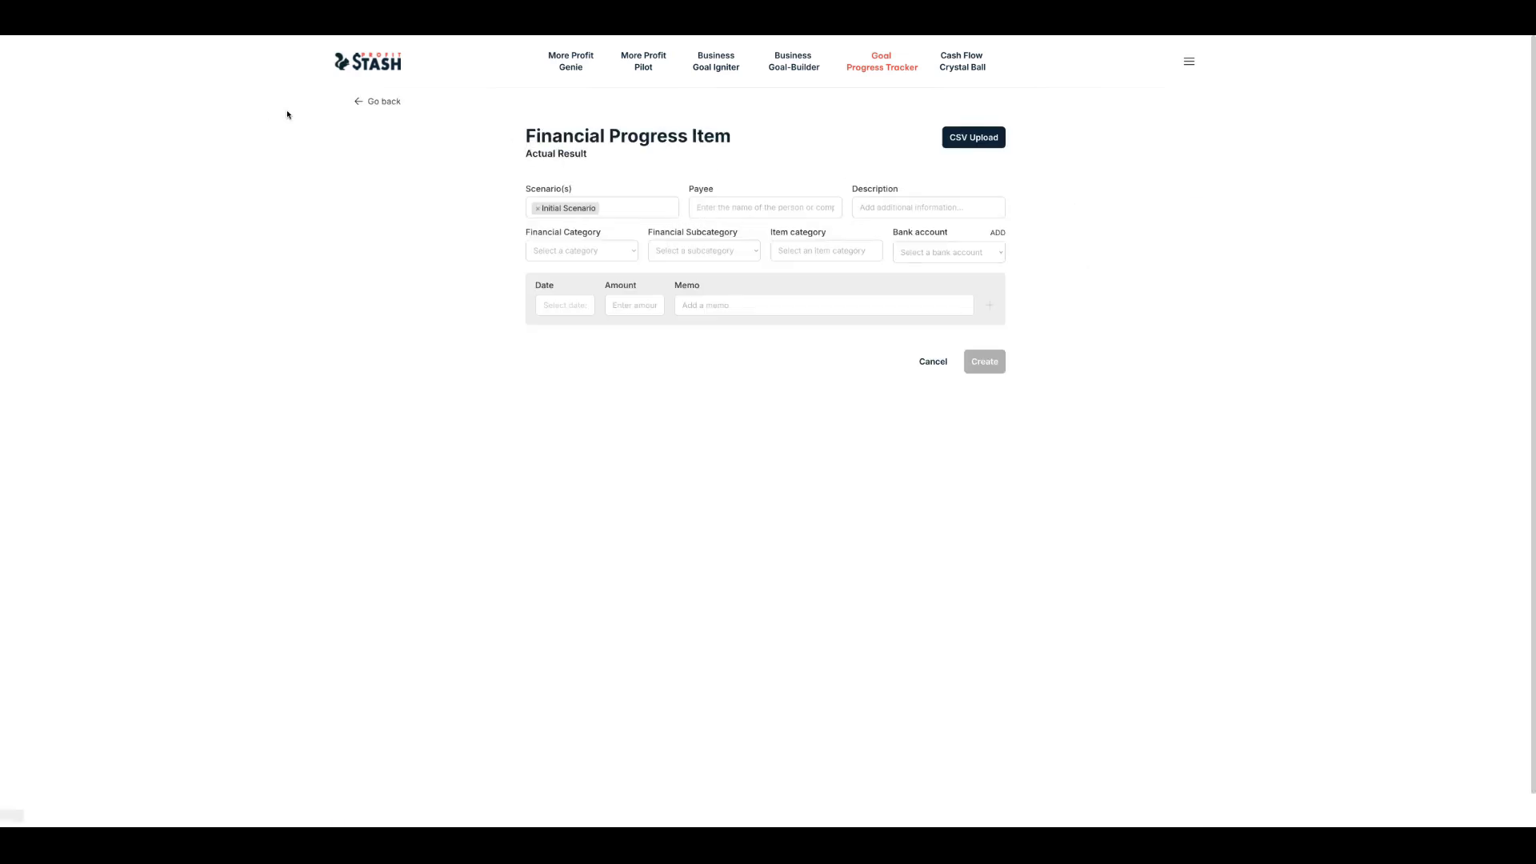
{"action": "left_click", "coordinate": [381, 104]}
{"action": "left_click", "coordinate": [809, 197]}
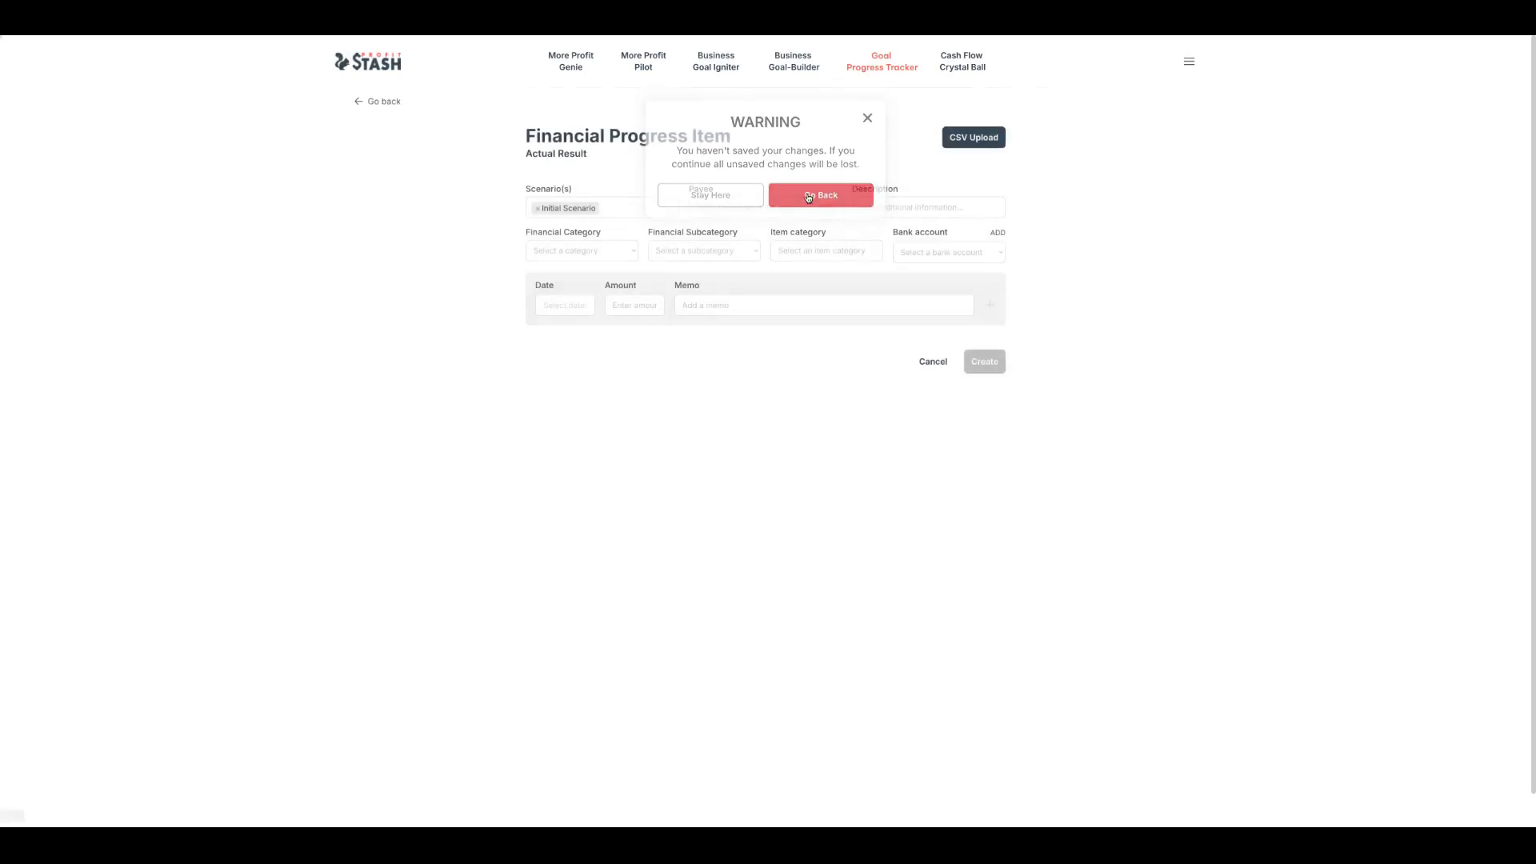
{"action": "left_click", "coordinate": [1122, 217]}
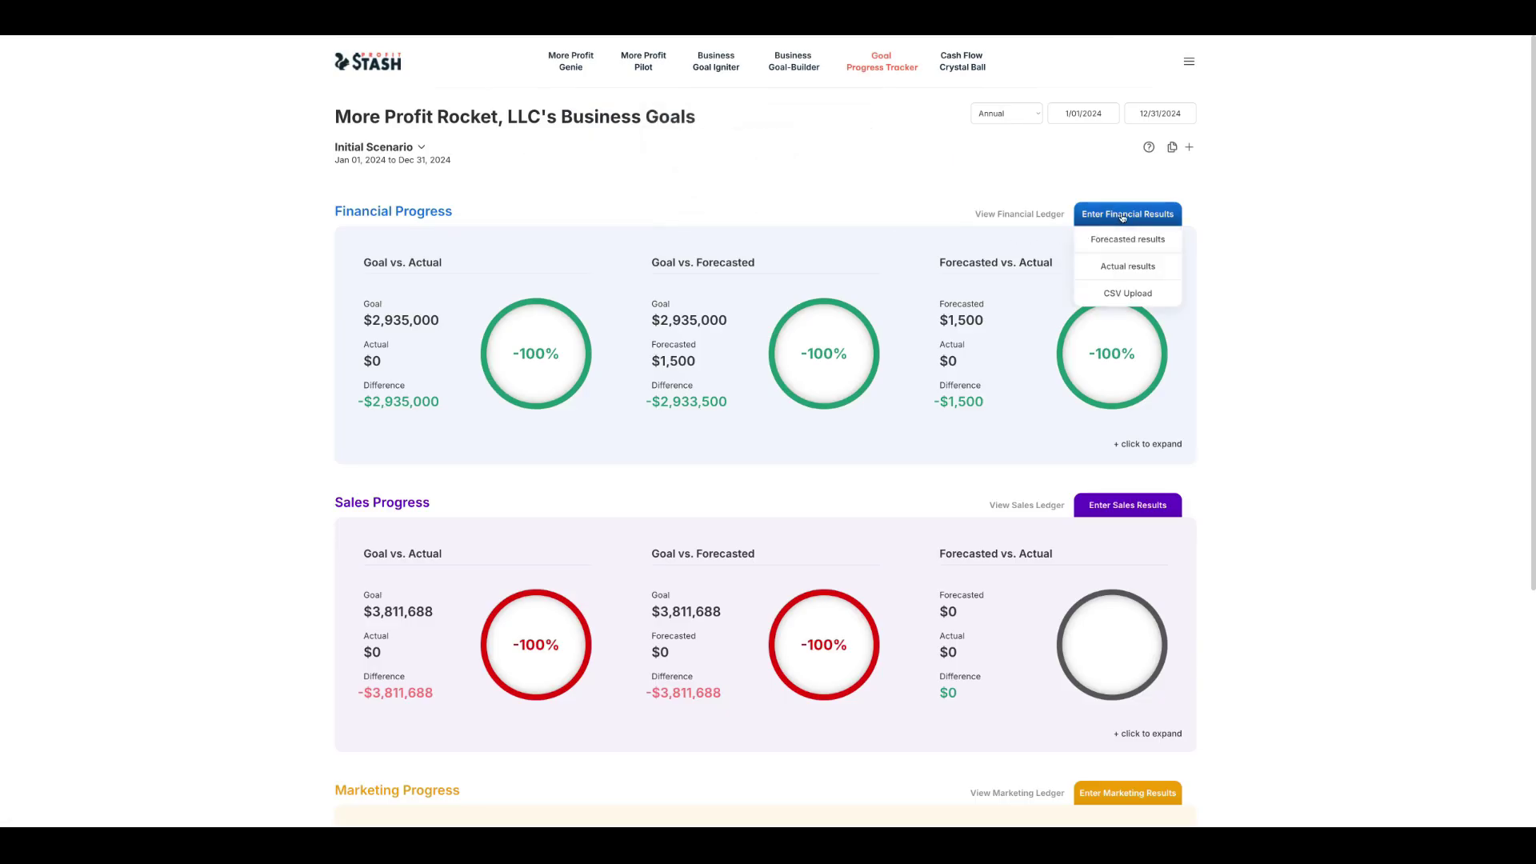
{"action": "left_click", "coordinate": [1128, 296]}
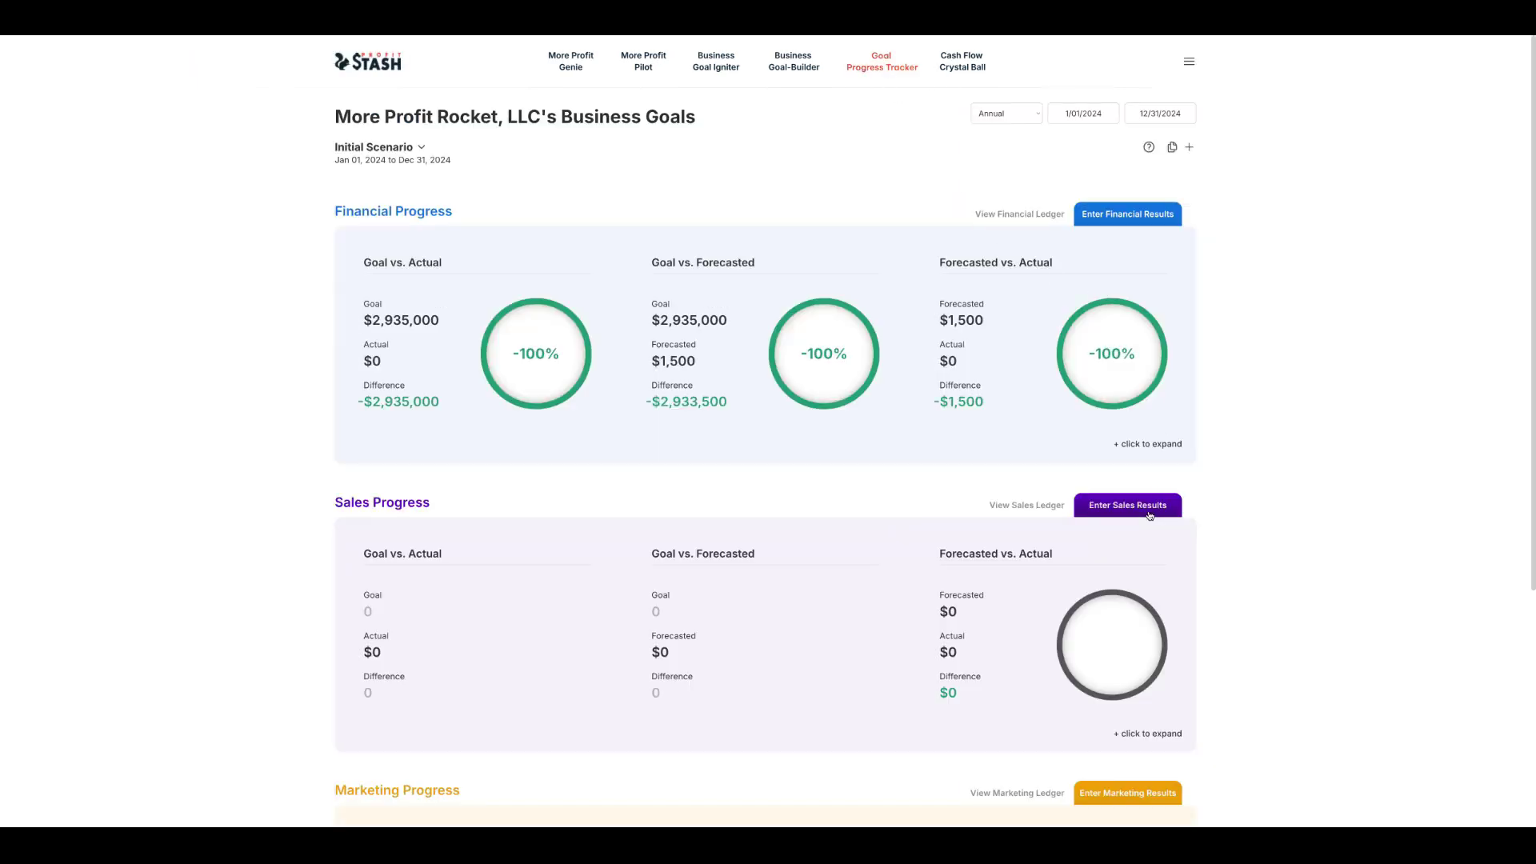
Open the CSV upload for sales results and set the data type to Actual and the bank account to BECU Business
{"action": "scroll", "coordinate": [1148, 517], "scroll_direction": "down", "scroll_amount": 1}
{"action": "left_click", "coordinate": [1130, 463]}
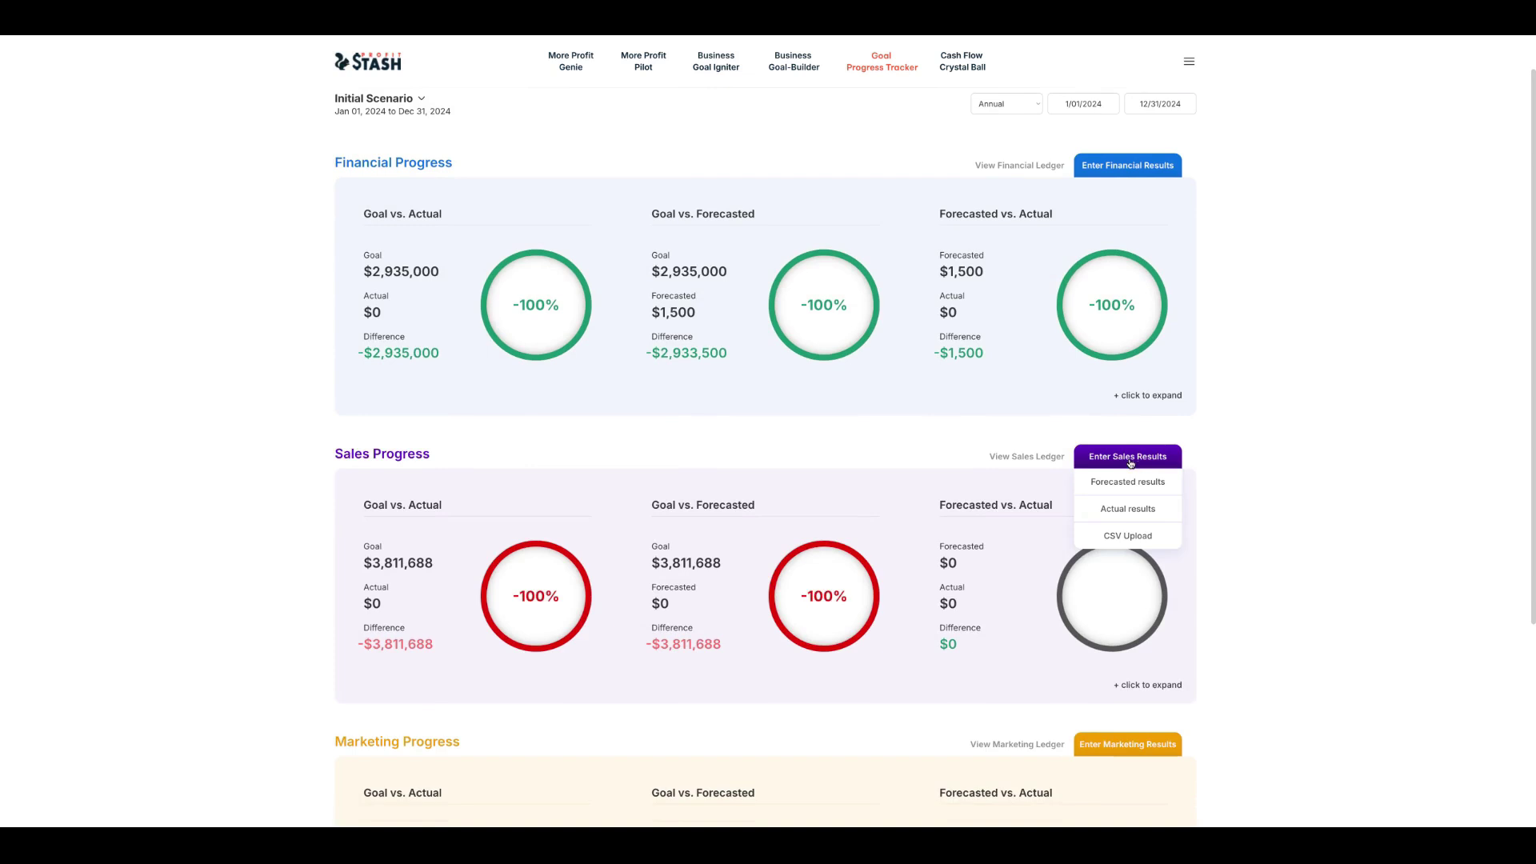
{"action": "left_click", "coordinate": [1127, 536]}
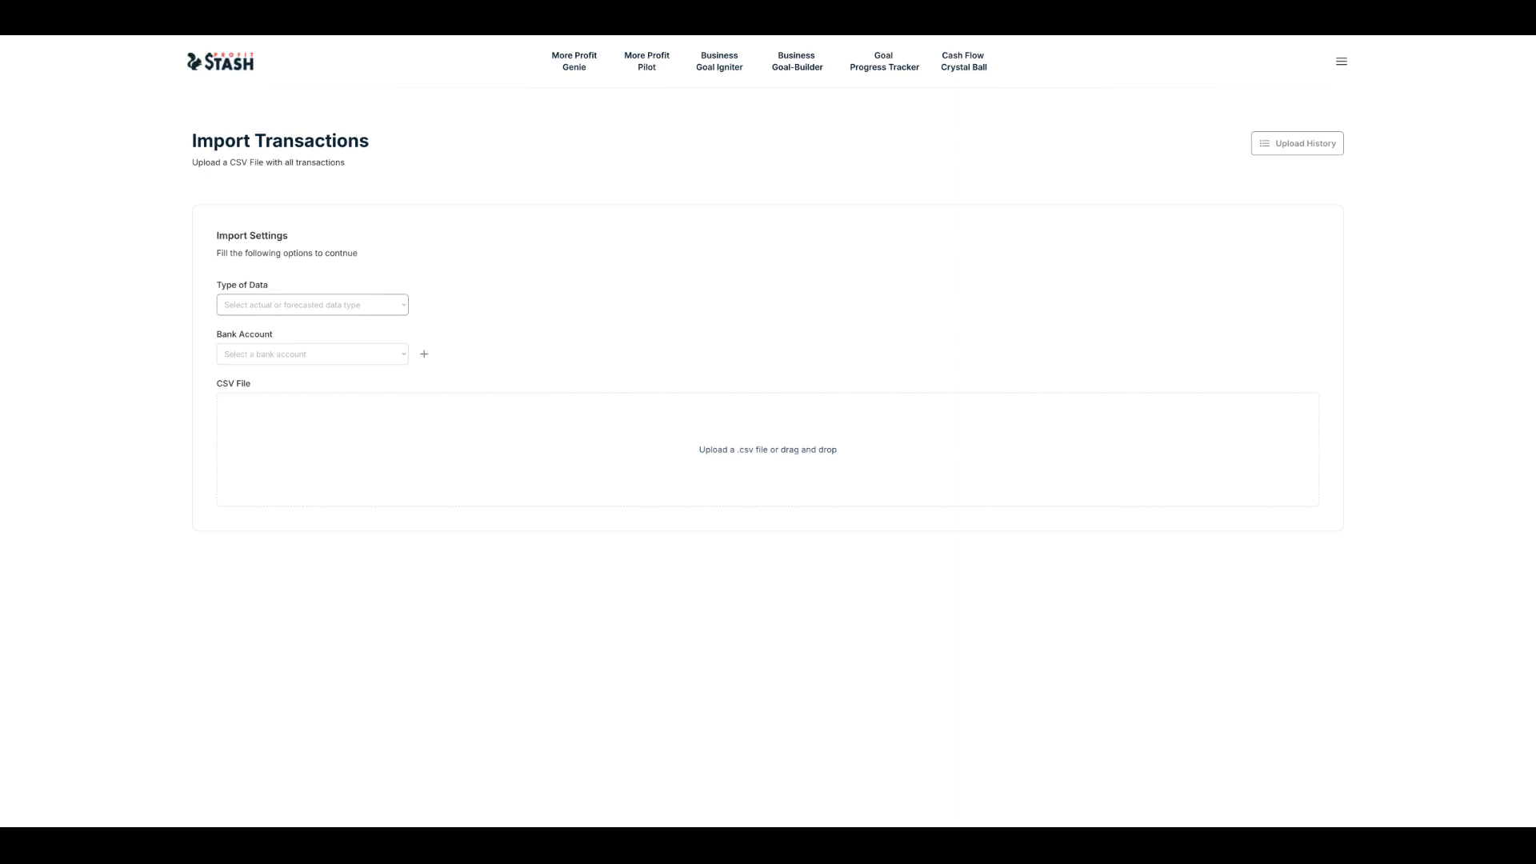
{"action": "left_click", "coordinate": [390, 342]}
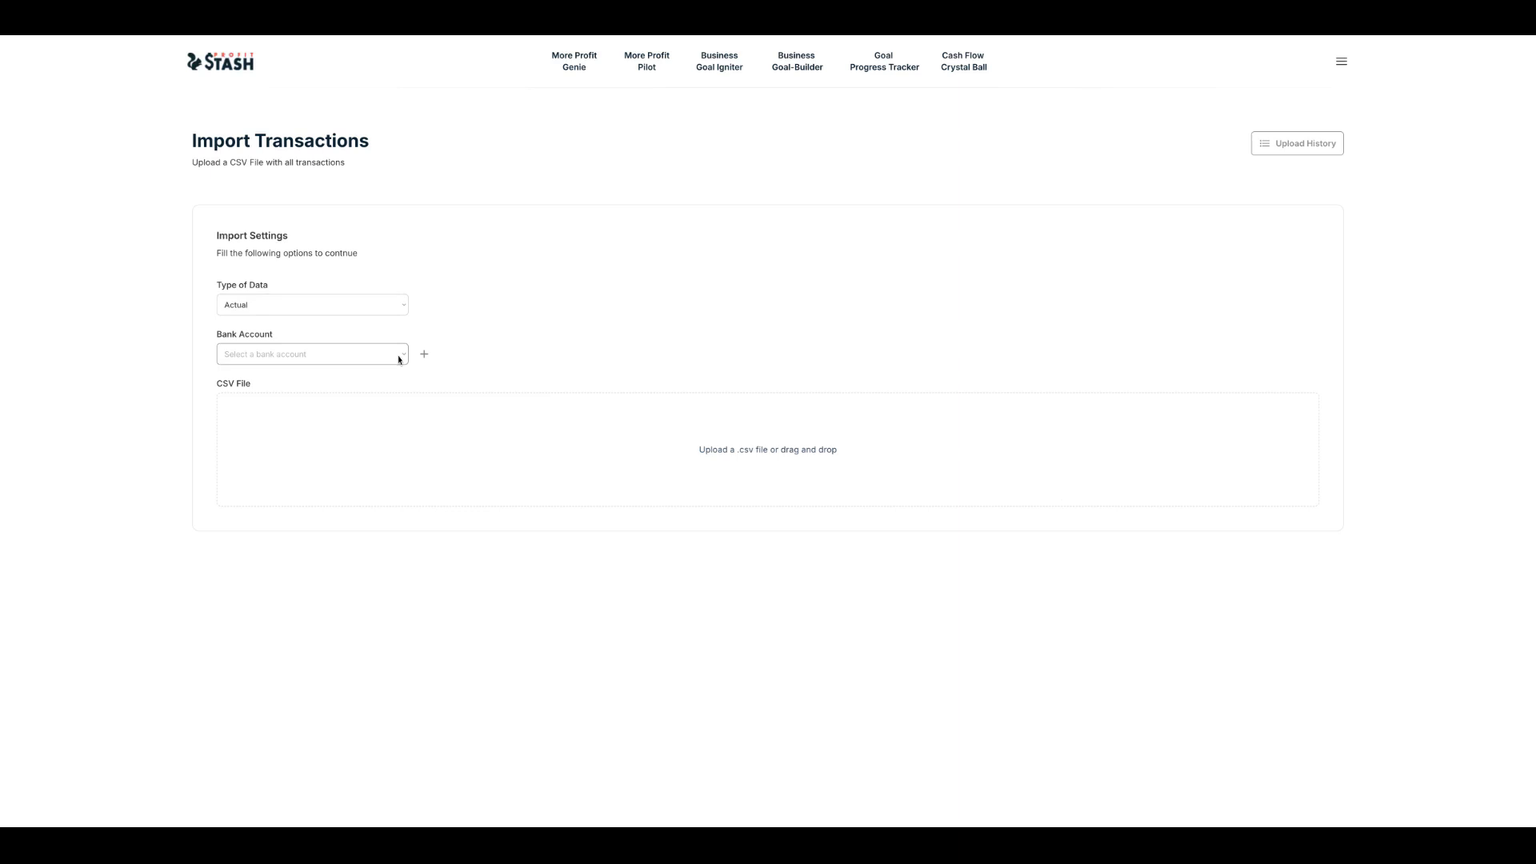
{"action": "left_click", "coordinate": [367, 359]}
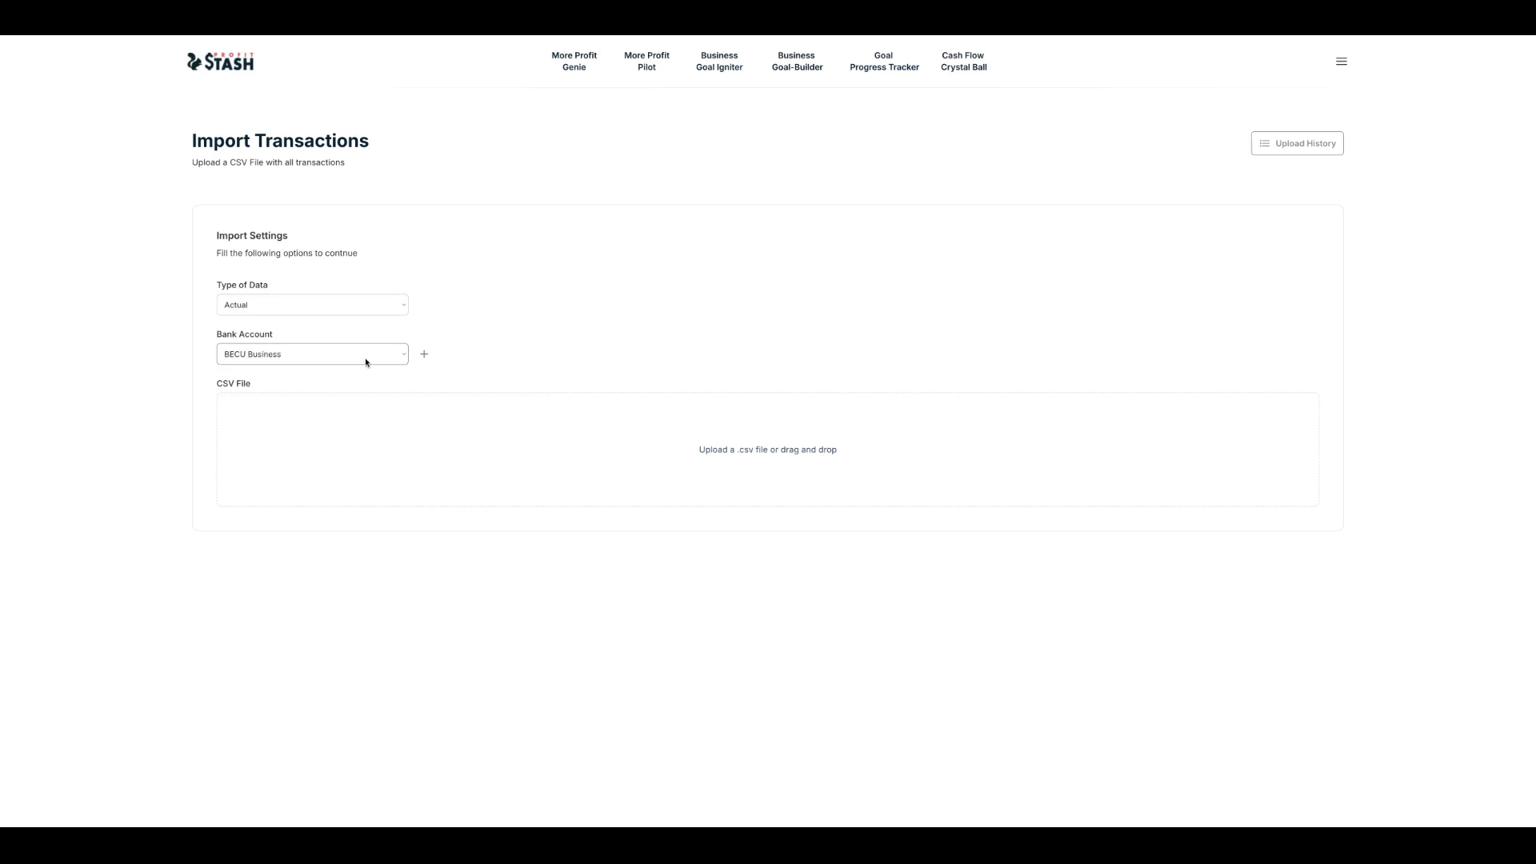
Upload the file AMM-Sales-240715 2-csv.csv and process it despite the duplicate file
{"action": "left_click", "coordinate": [782, 457]}
{"action": "key", "text": "Return"}
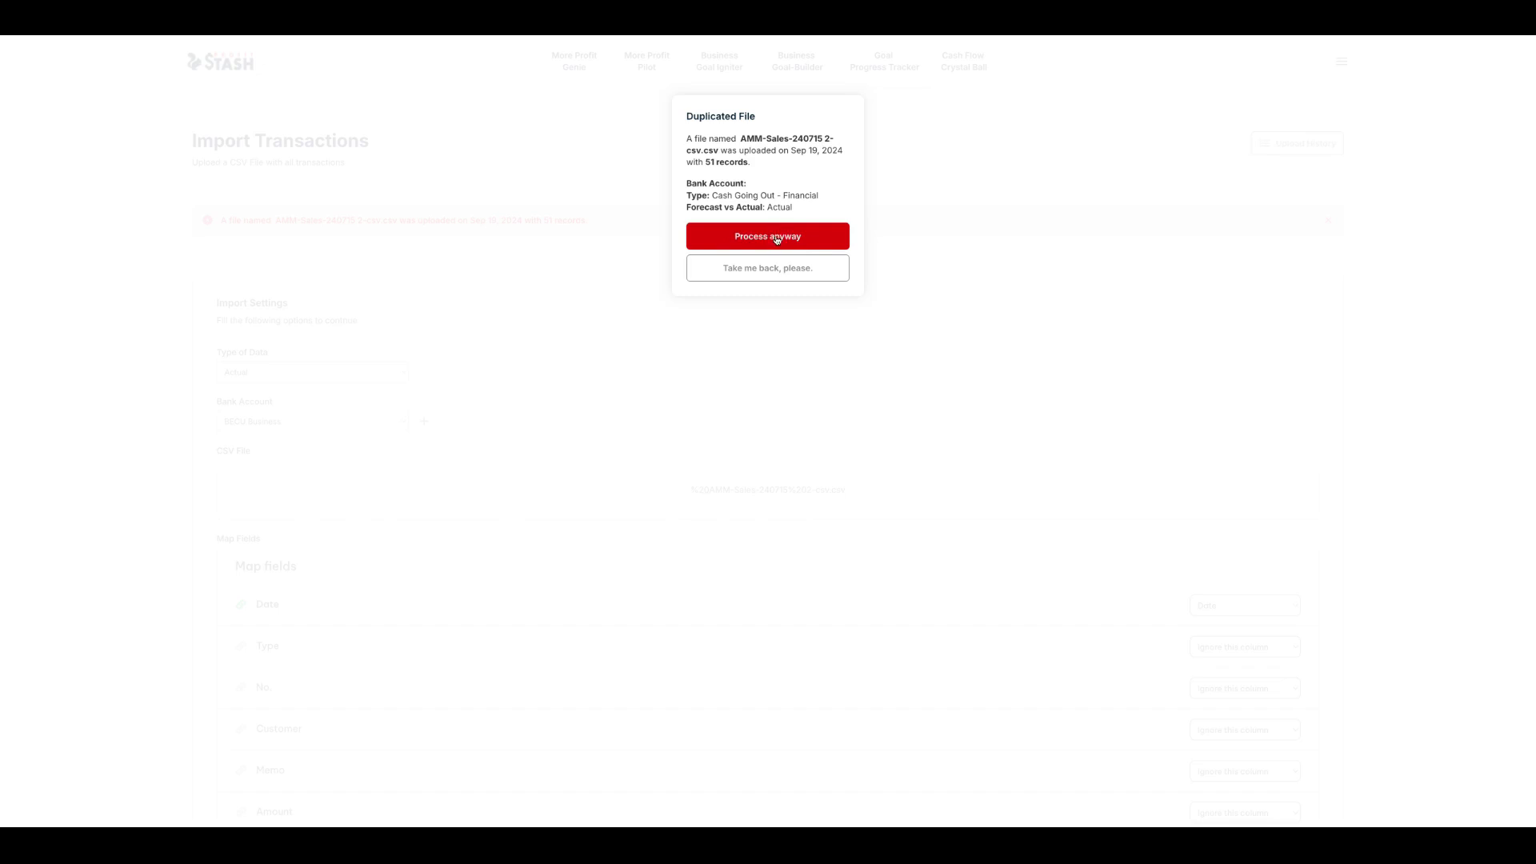
{"action": "left_click", "coordinate": [777, 240]}
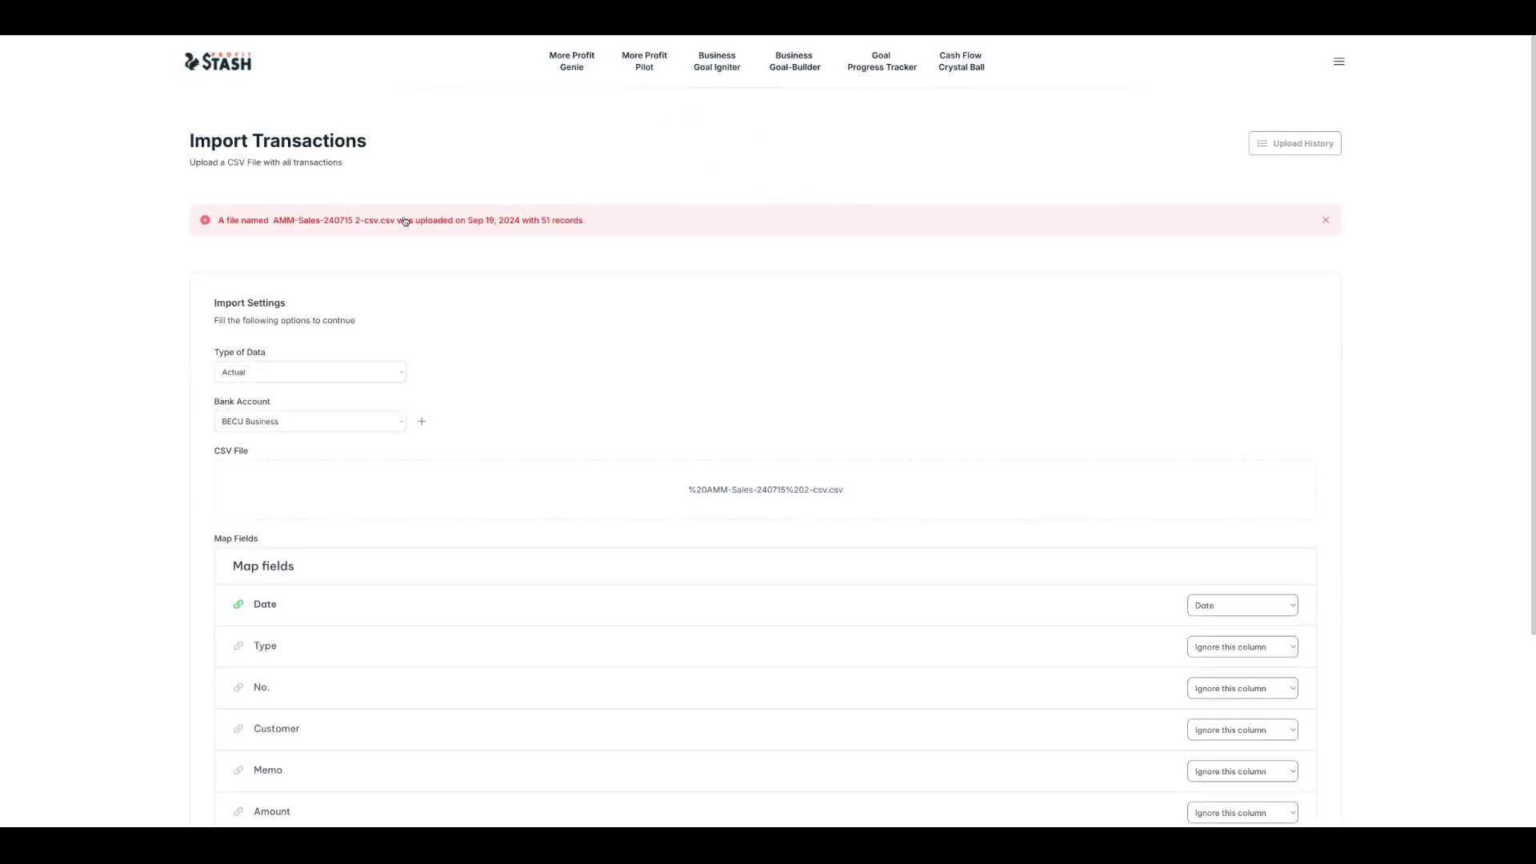
Map the CSV's Amount column to the amount and its Customer column to the description, and continue to the transactions list
{"action": "scroll", "coordinate": [635, 264], "scroll_direction": "down", "scroll_amount": 1}
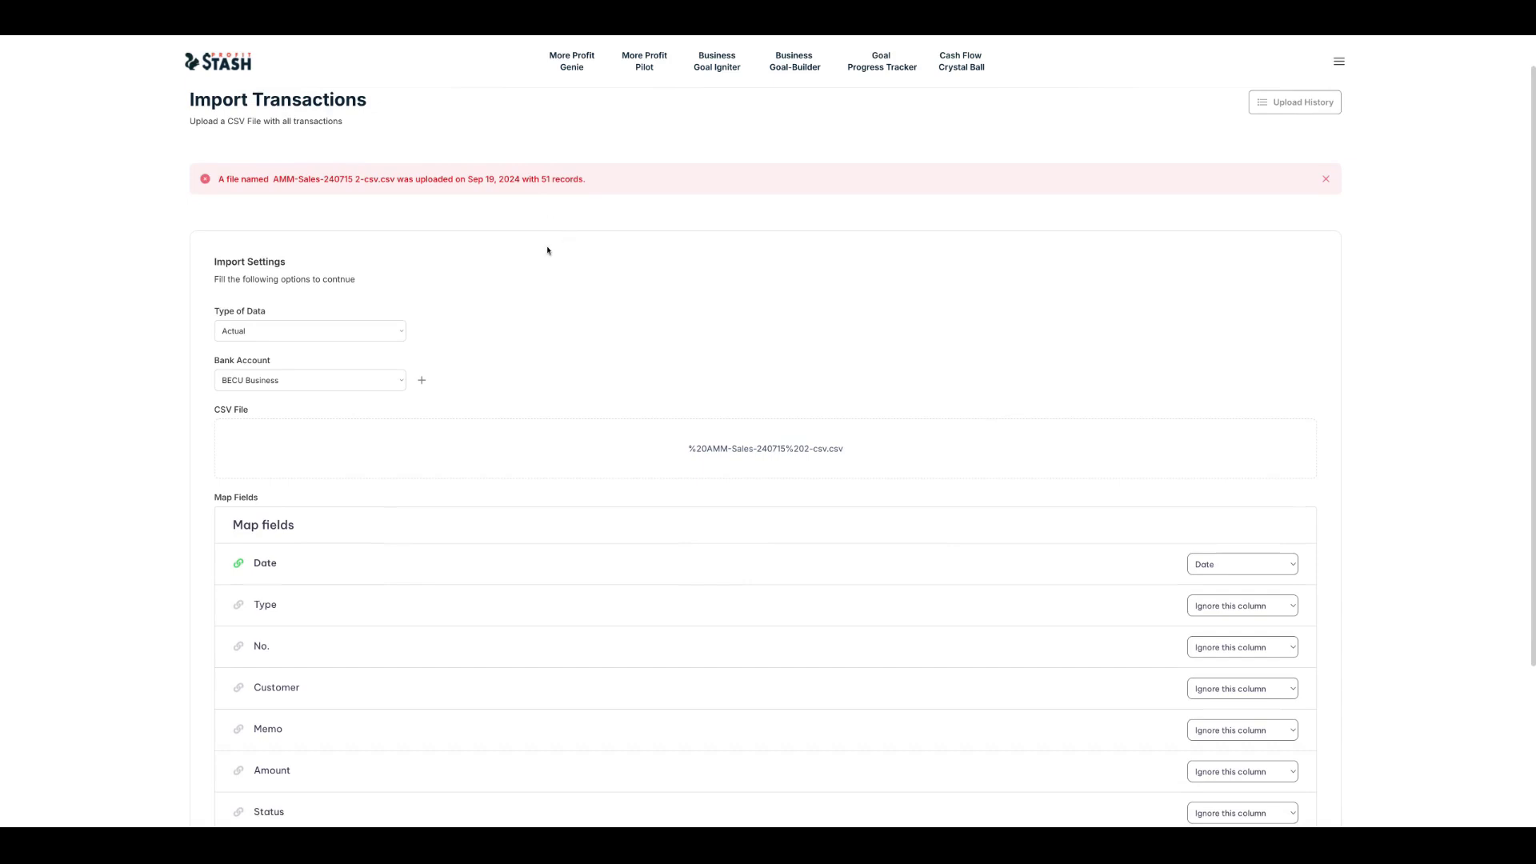
{"action": "scroll", "coordinate": [578, 459], "scroll_direction": "down", "scroll_amount": 3}
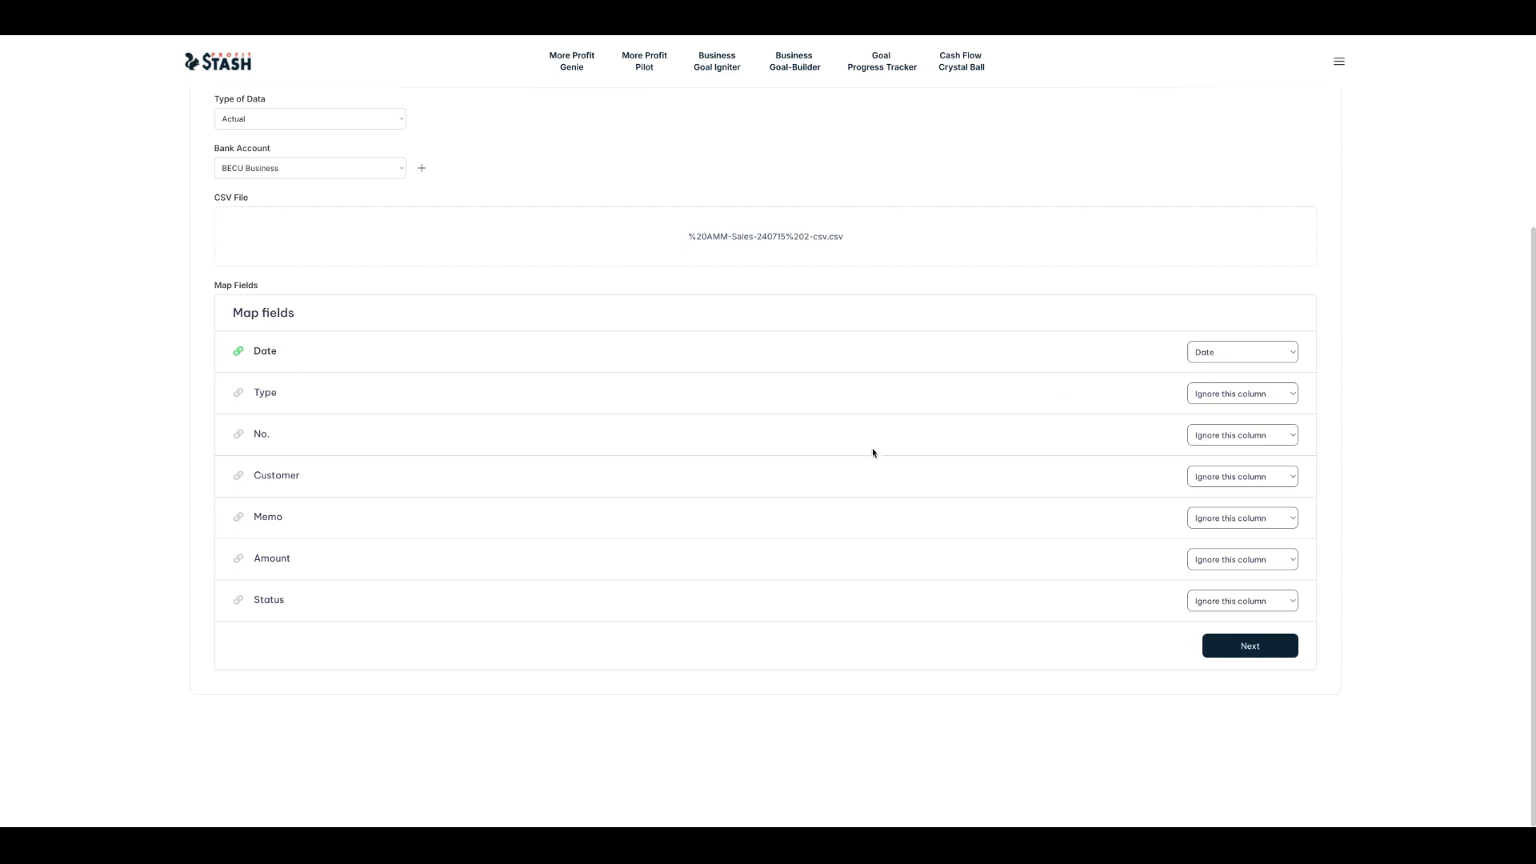
{"action": "left_click", "coordinate": [1215, 562]}
{"action": "left_click", "coordinate": [1160, 576]}
{"action": "left_click", "coordinate": [1169, 507]}
{"action": "left_click", "coordinate": [1252, 645]}
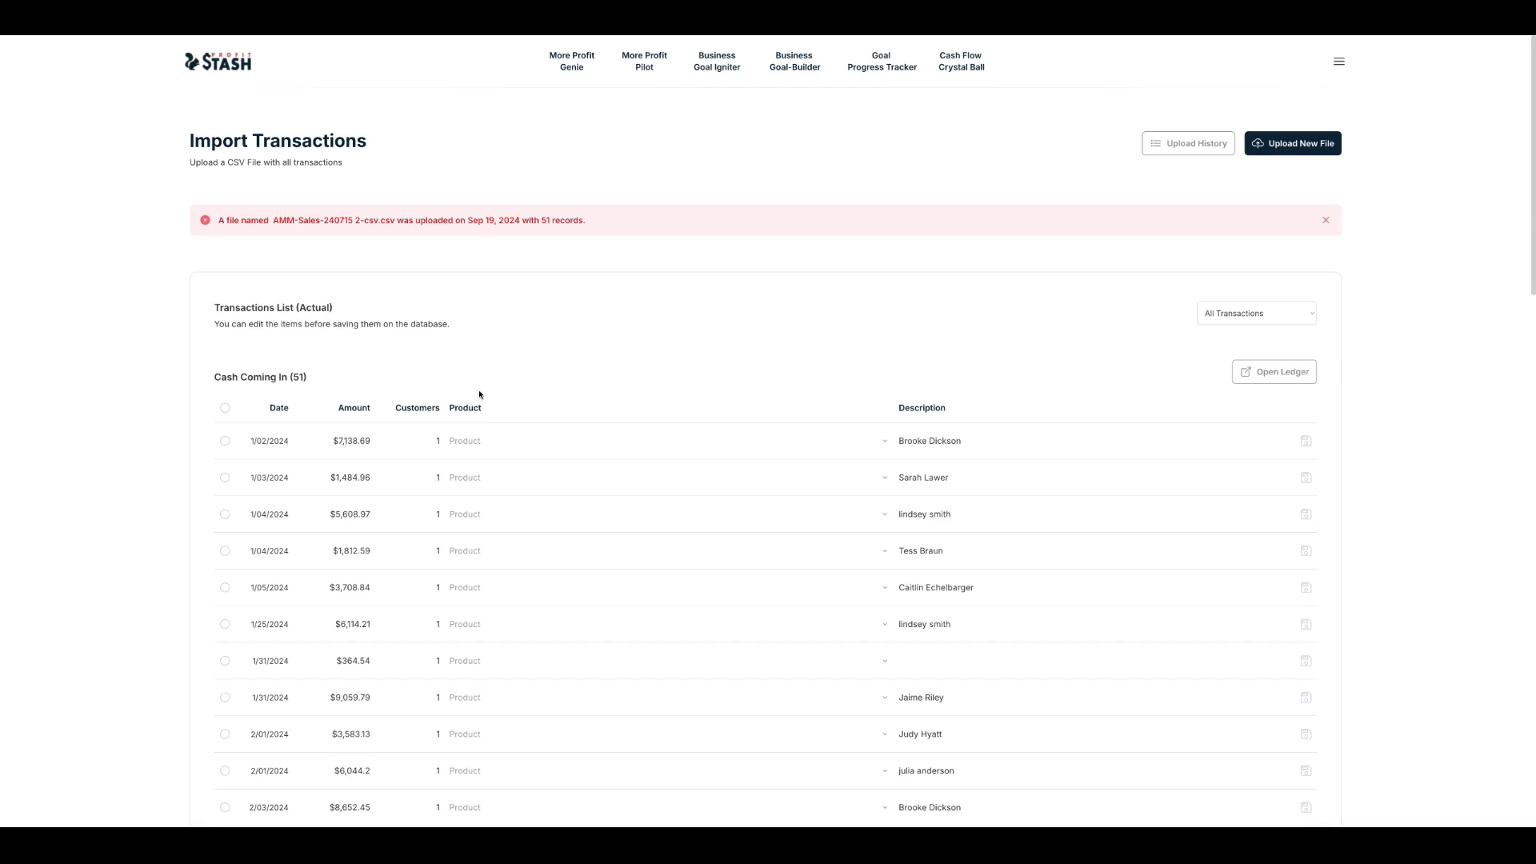
{"action": "scroll", "coordinate": [475, 393], "scroll_direction": "down", "scroll_amount": 1}
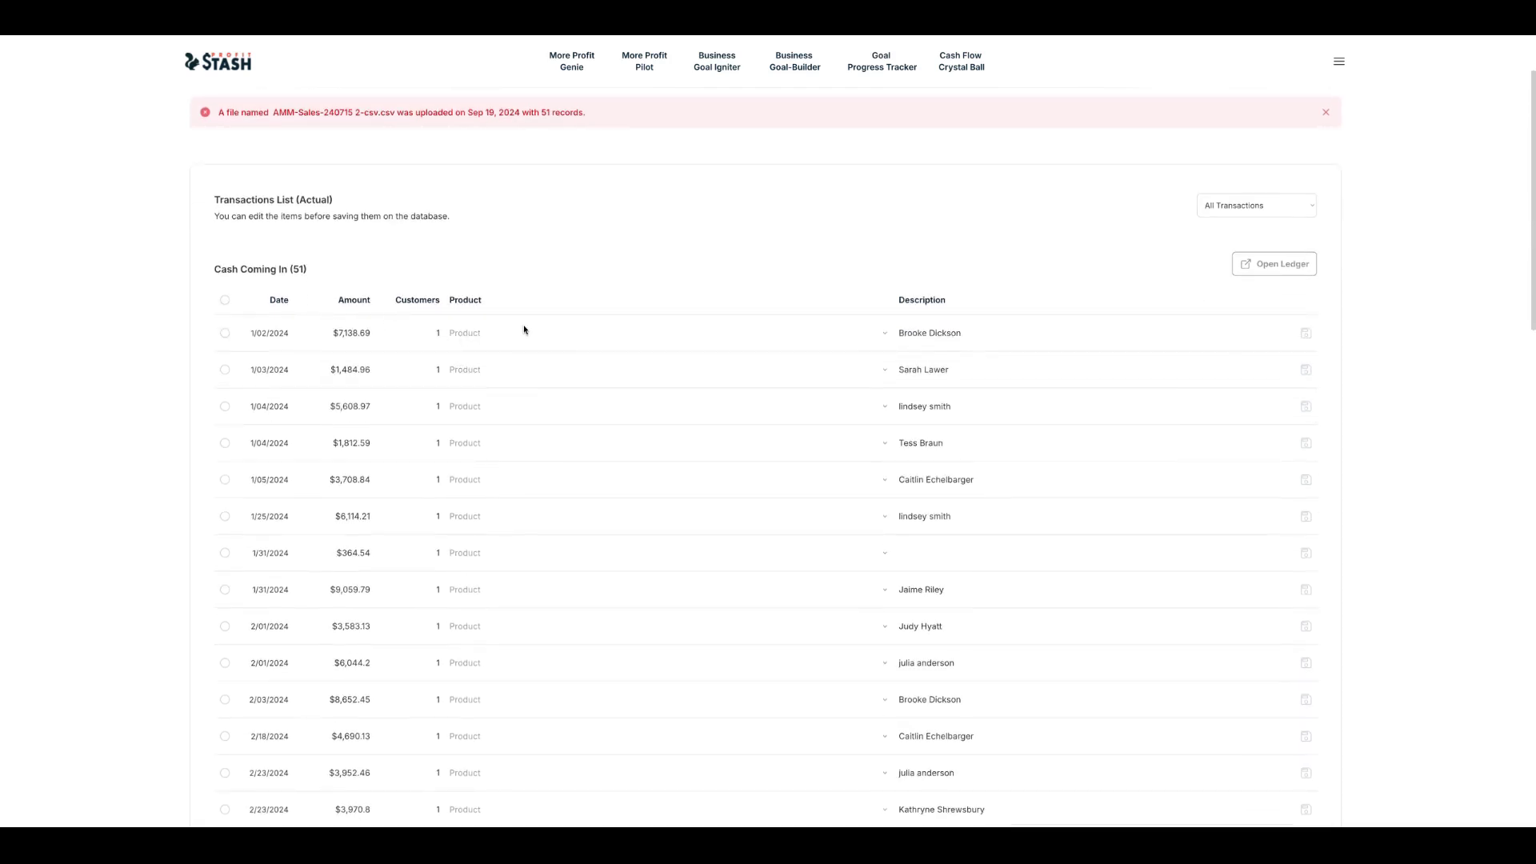
{"action": "scroll", "coordinate": [463, 353], "scroll_direction": "up", "scroll_amount": 1}
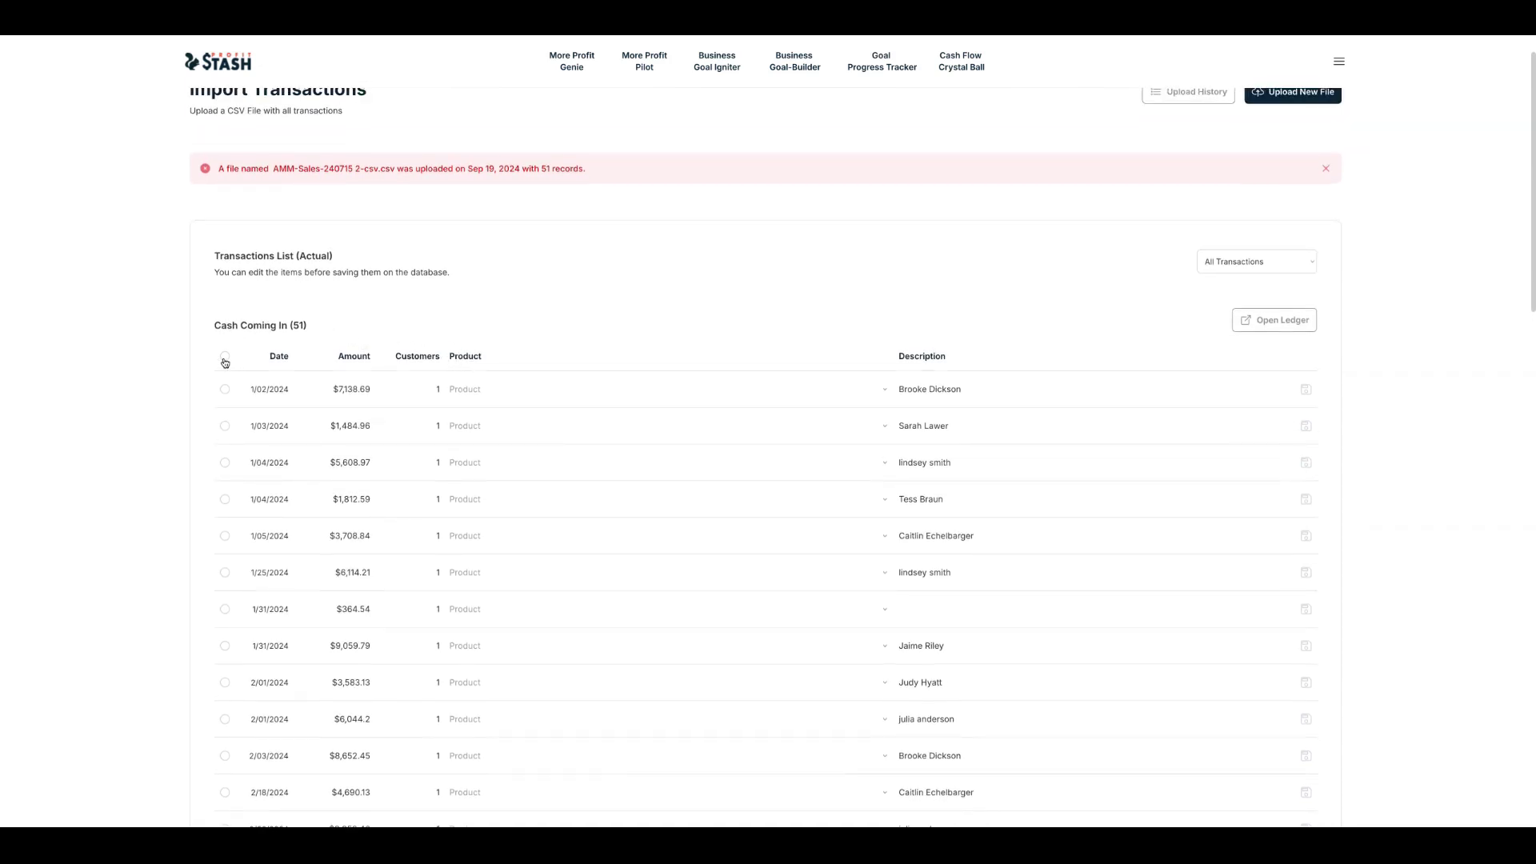
{"action": "left_click", "coordinate": [224, 358]}
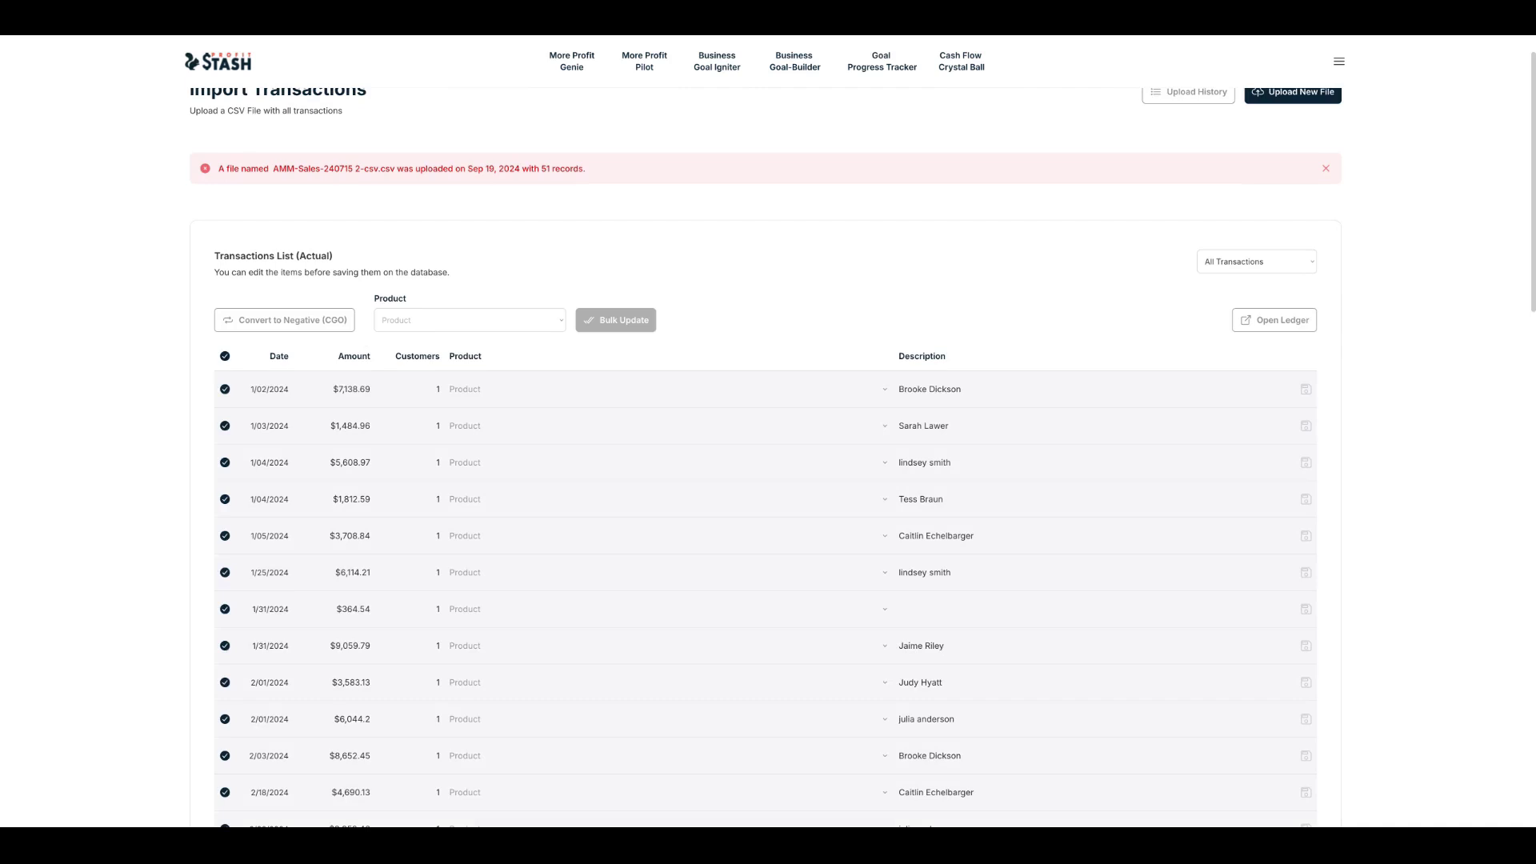
{"action": "left_click", "coordinate": [225, 357]}
{"action": "left_click", "coordinate": [225, 389]}
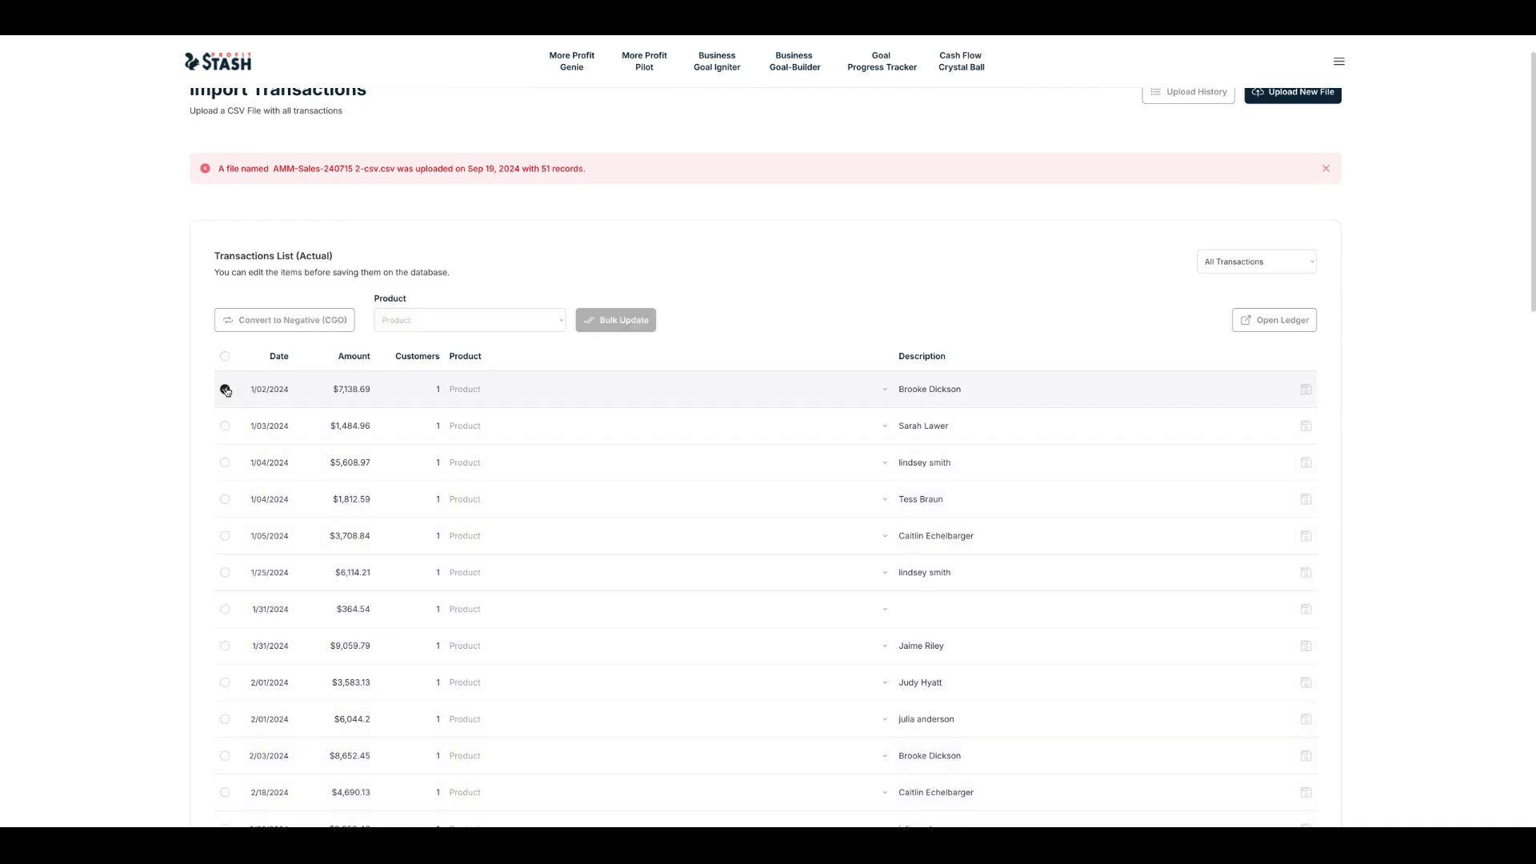
{"action": "left_click", "coordinate": [226, 427]}
{"action": "left_click", "coordinate": [225, 500]}
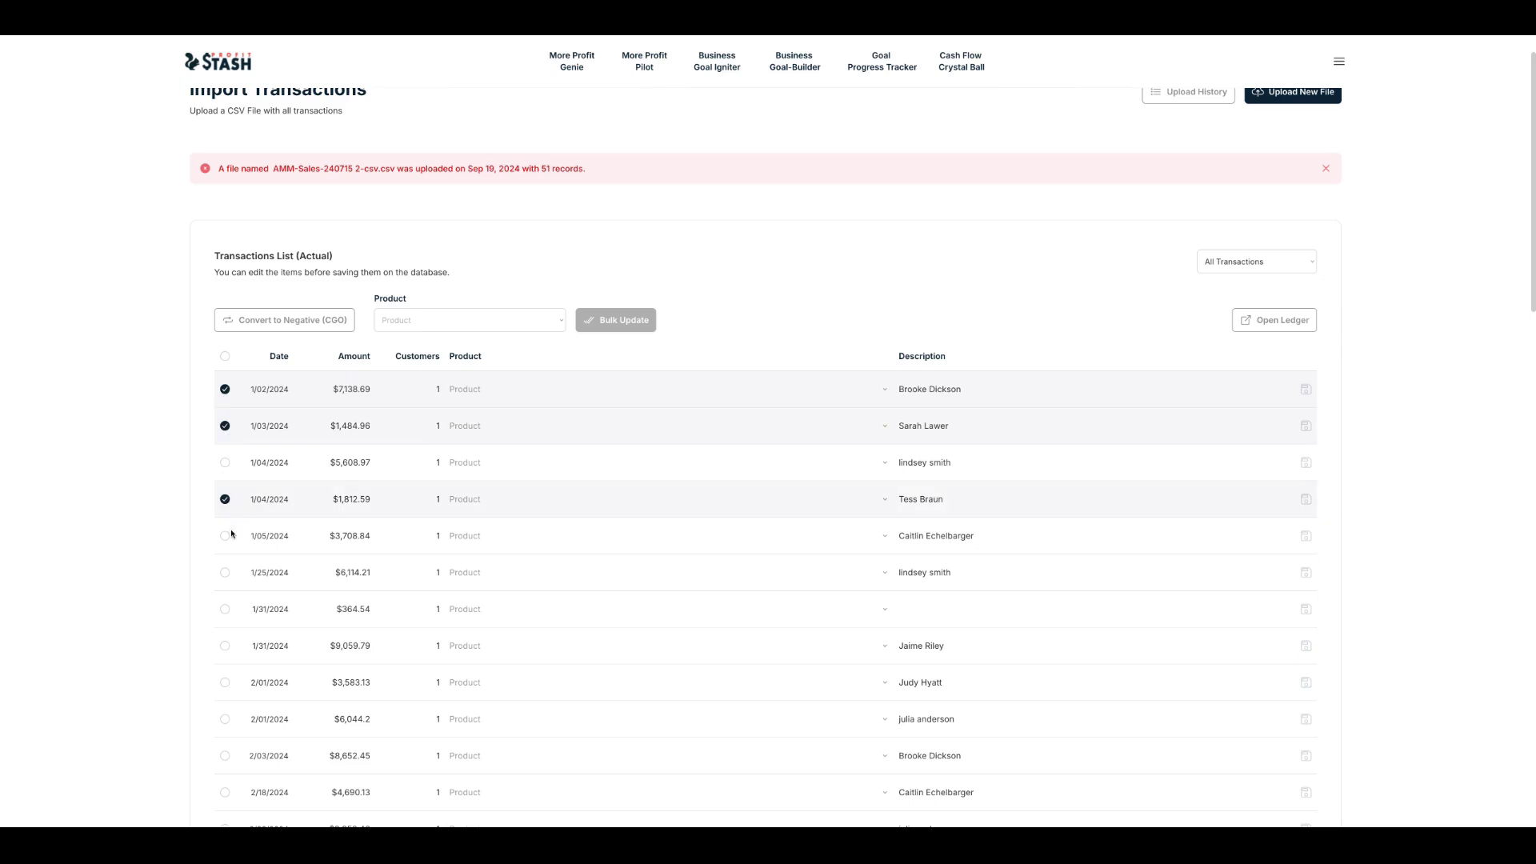
{"action": "left_click", "coordinate": [225, 357]}
{"action": "left_click", "coordinate": [225, 358]}
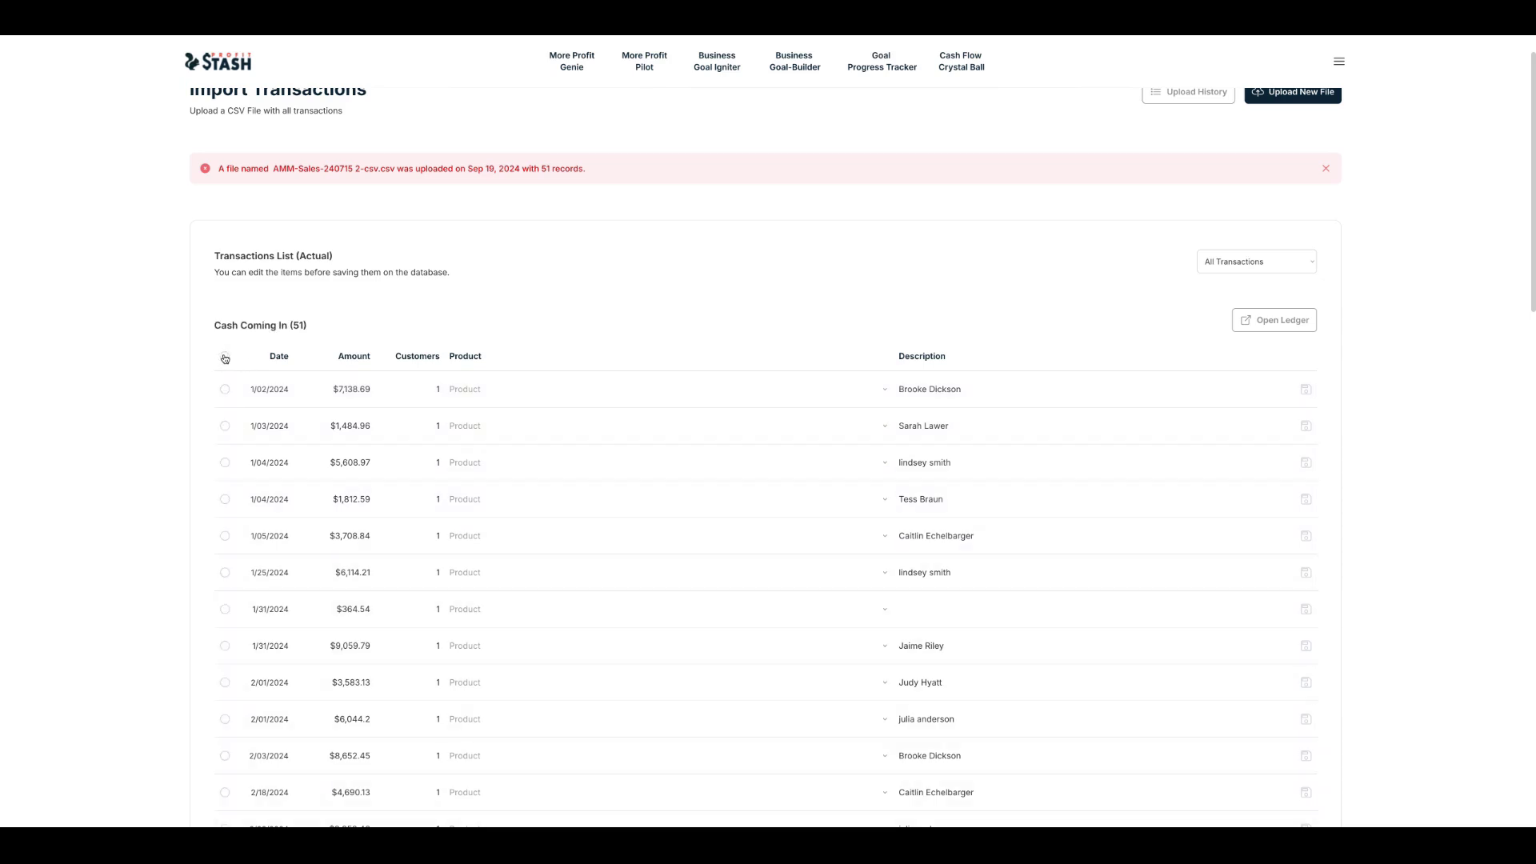
{"action": "left_click", "coordinate": [226, 360]}
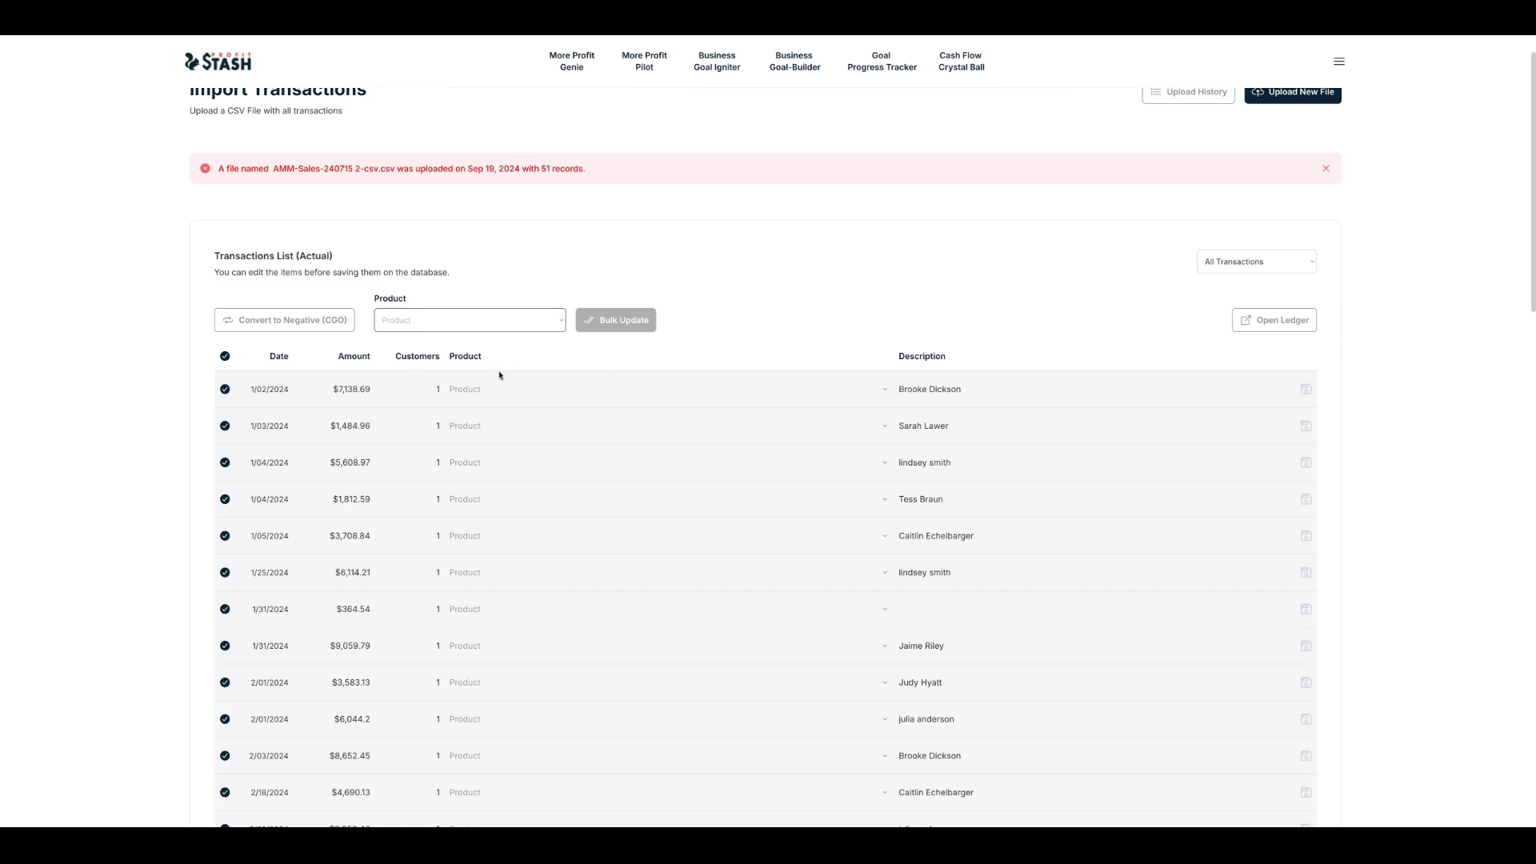
{"action": "left_click", "coordinate": [224, 357]}
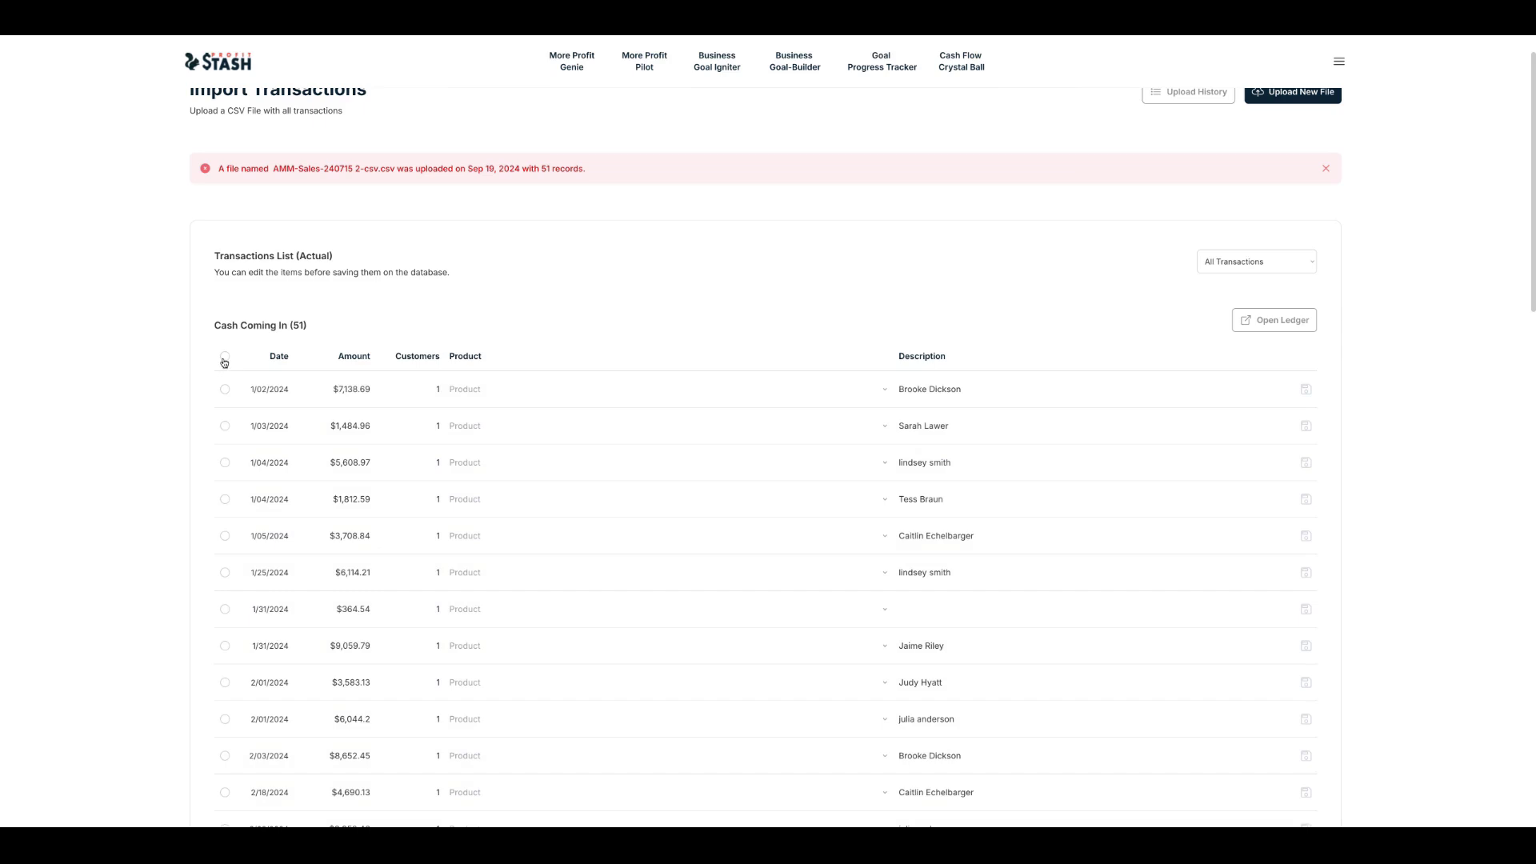
Bulk-assign the product Wrenches (Spacely's Sprockets) to the 1/02, 1/03, $1,812.59 1/04 and 1/25/2024 transactions, and save them
{"action": "left_click", "coordinate": [222, 359]}
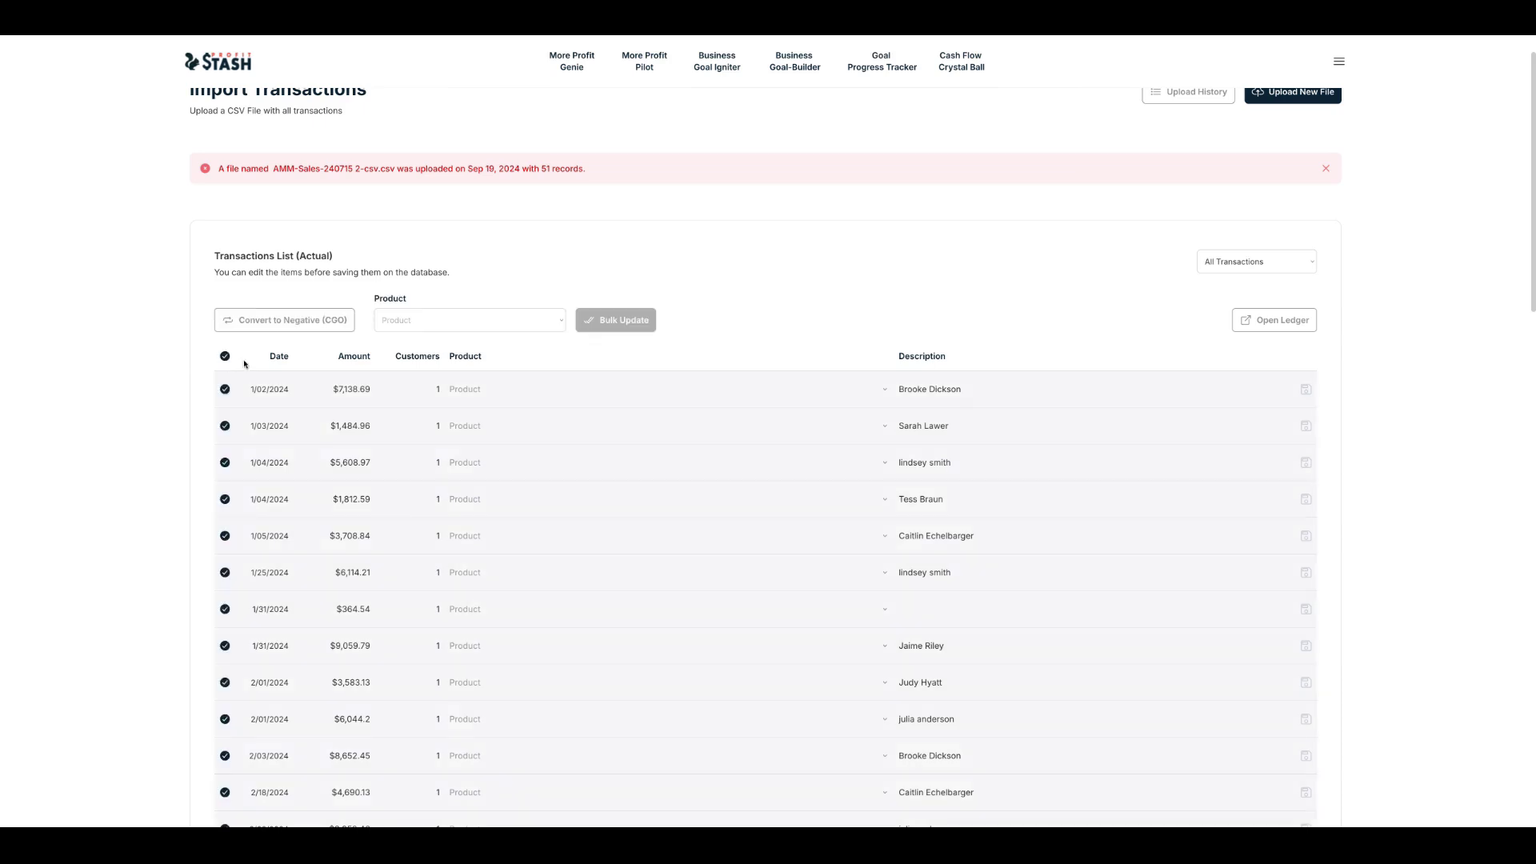
{"action": "left_click", "coordinate": [559, 323]}
{"action": "left_click", "coordinate": [472, 340]}
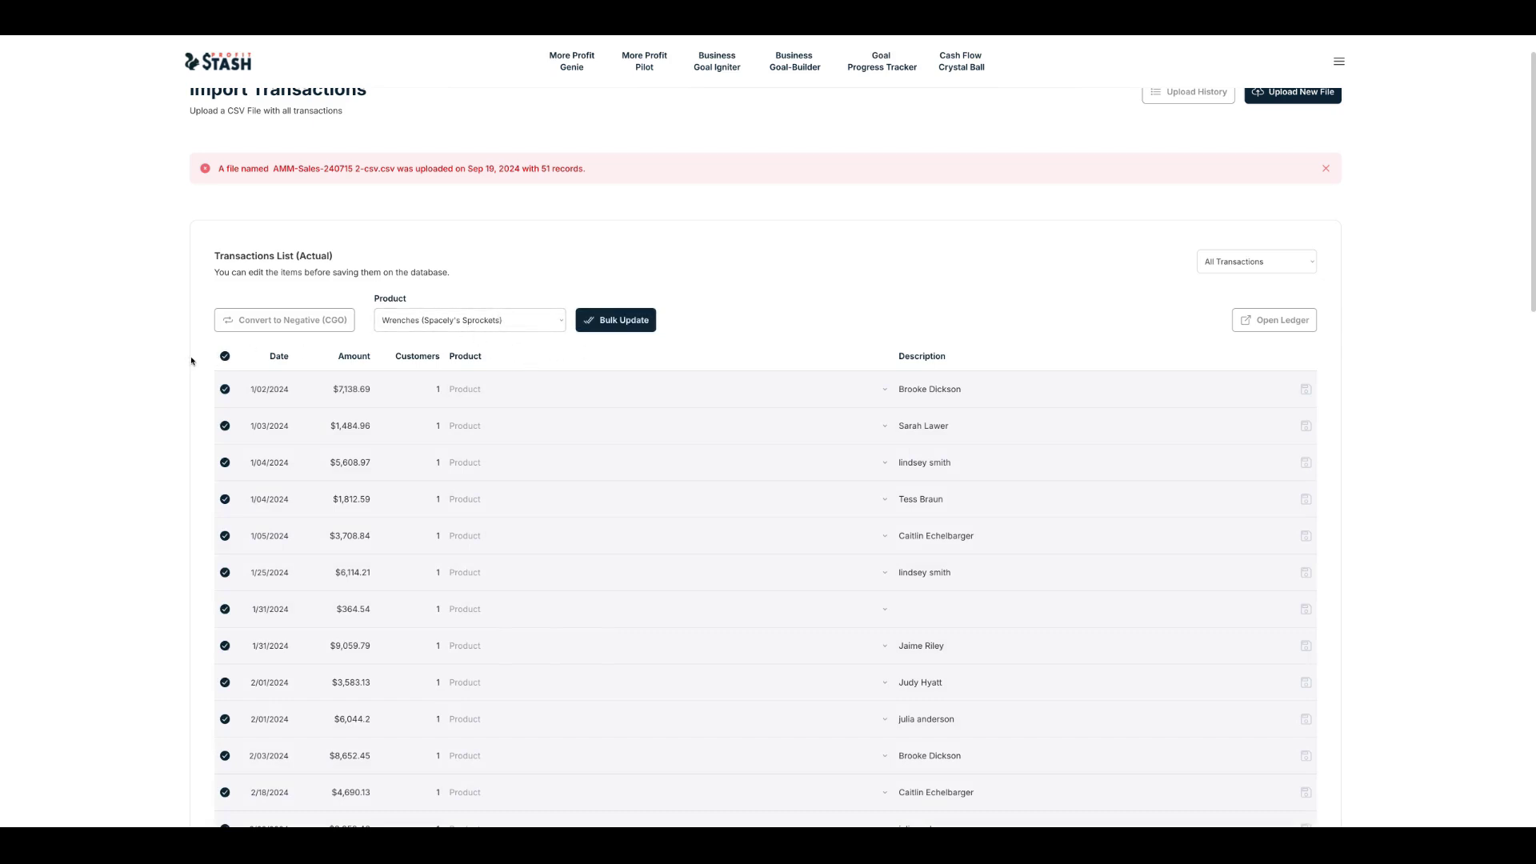
{"action": "left_click", "coordinate": [225, 357]}
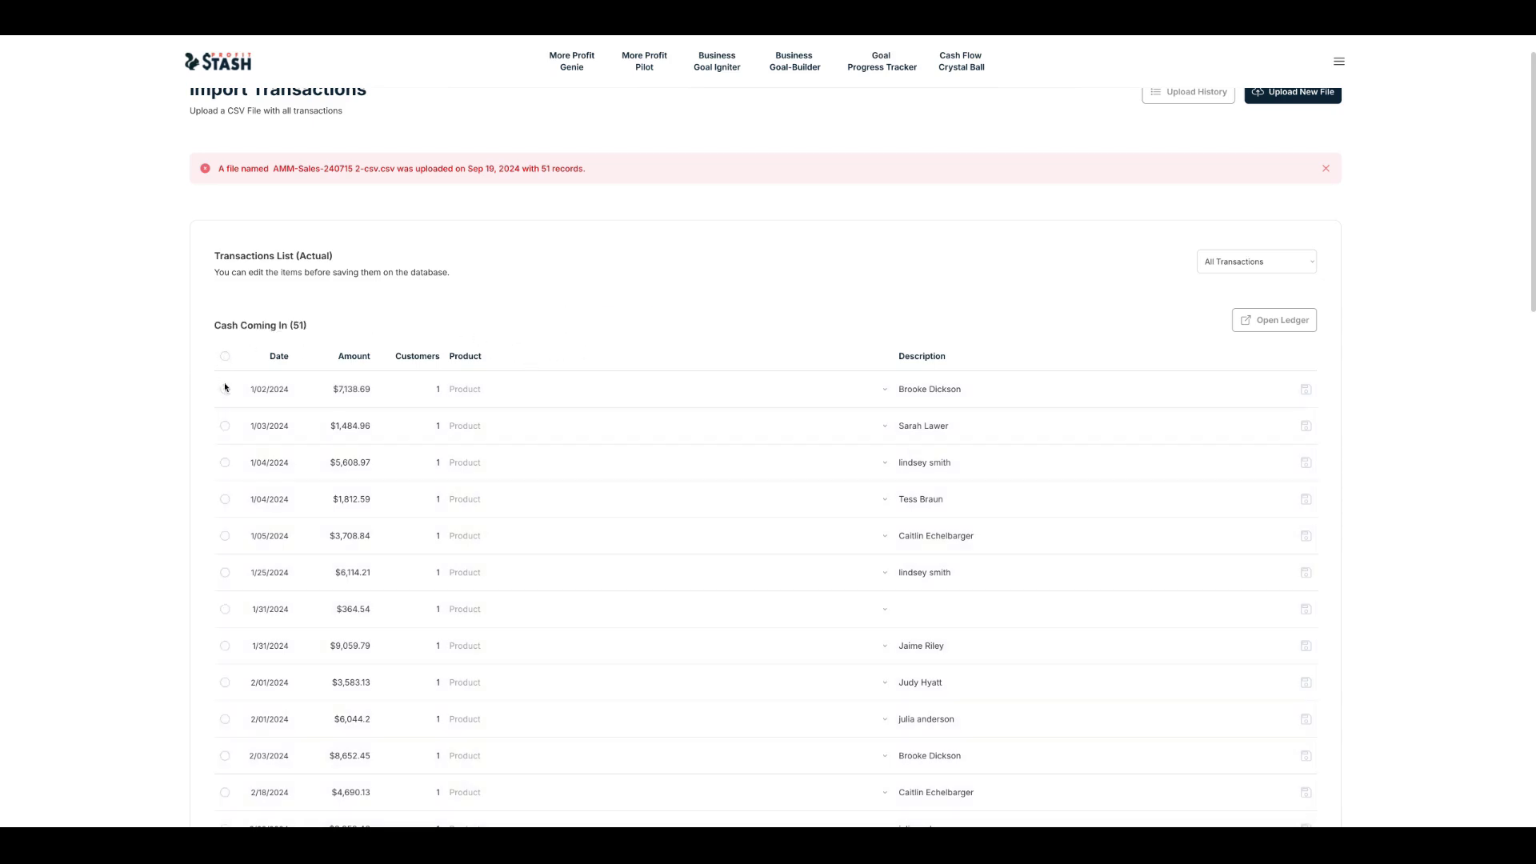
{"action": "left_click", "coordinate": [224, 389]}
{"action": "left_click", "coordinate": [226, 426]}
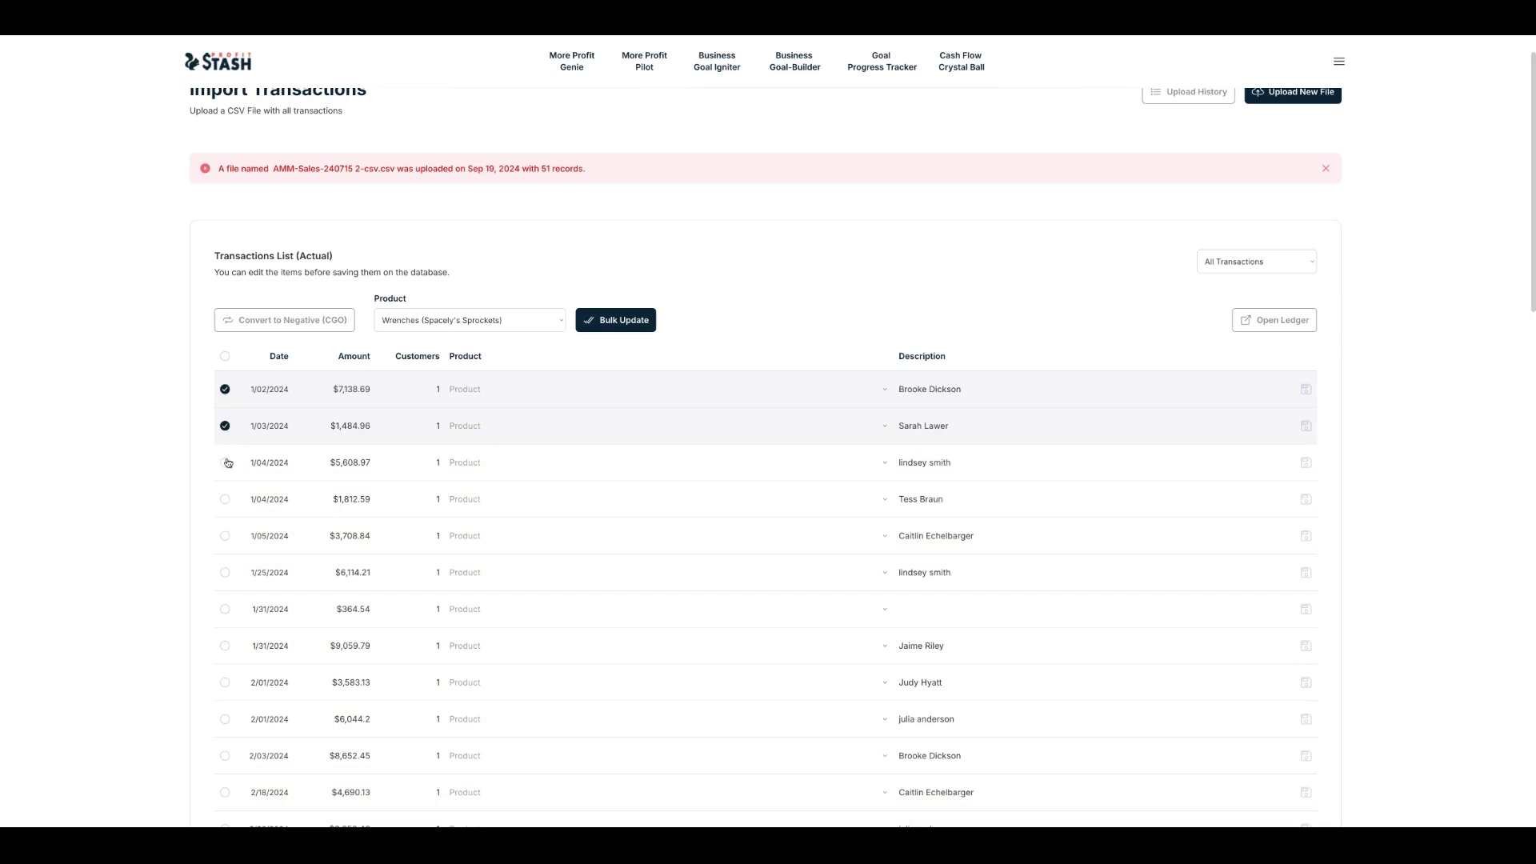
{"action": "left_click", "coordinate": [225, 502]}
{"action": "left_click", "coordinate": [225, 573]}
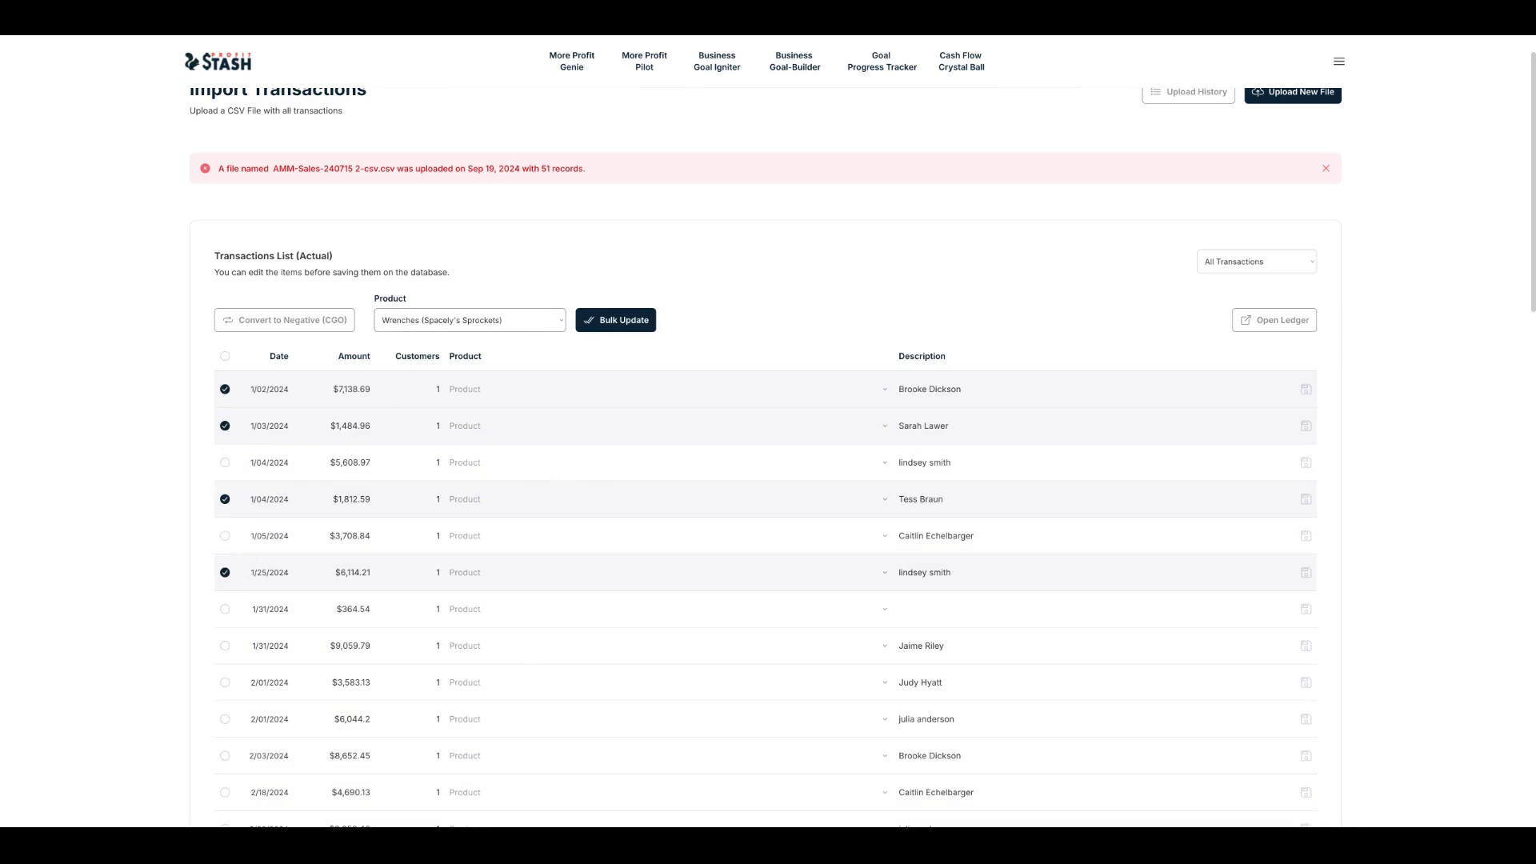
{"action": "left_click", "coordinate": [623, 322]}
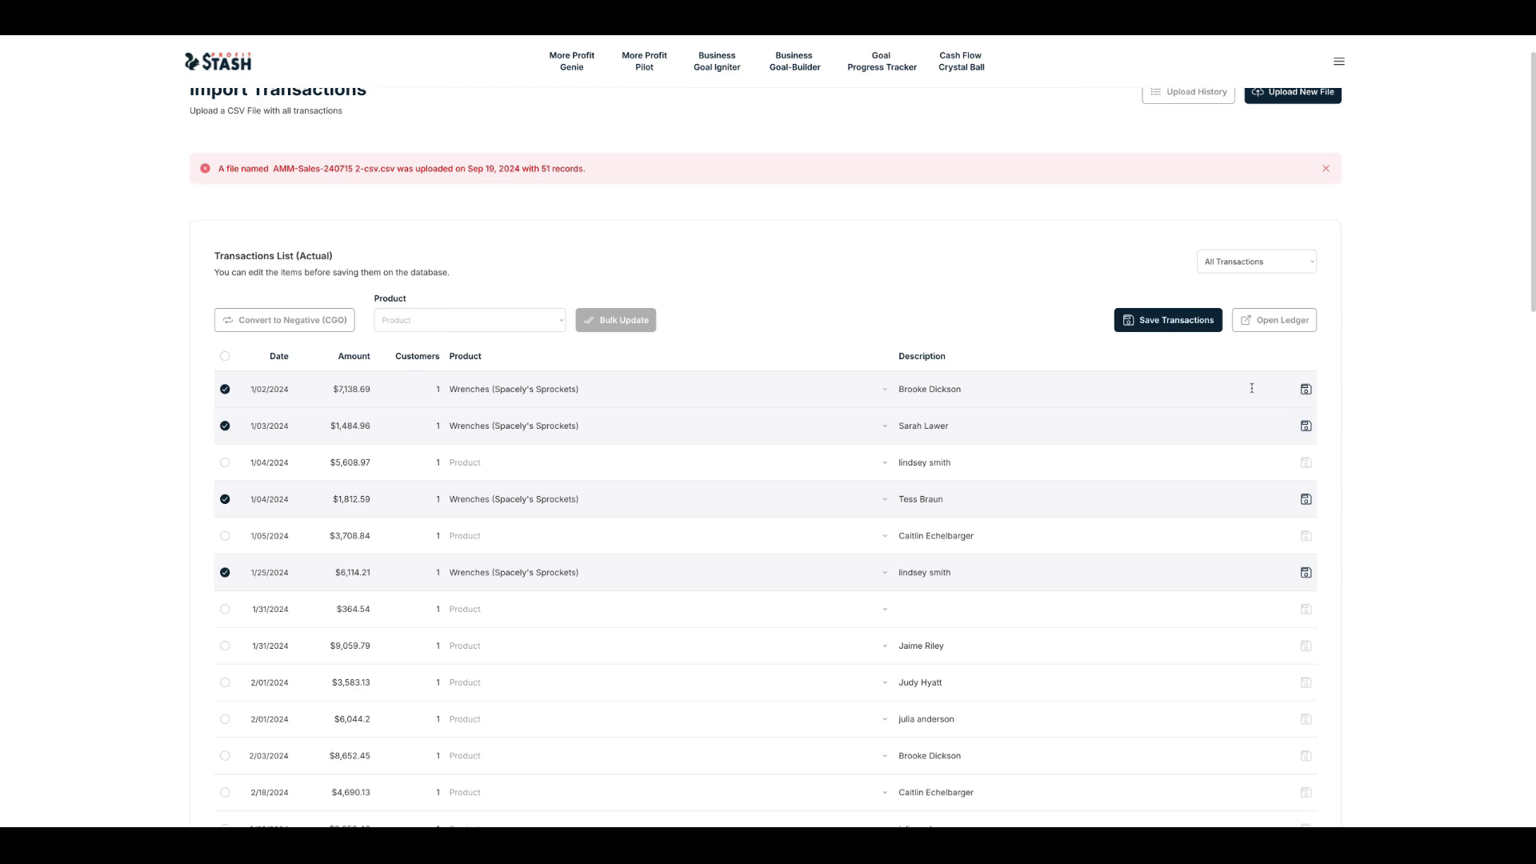
{"action": "left_click", "coordinate": [1174, 322]}
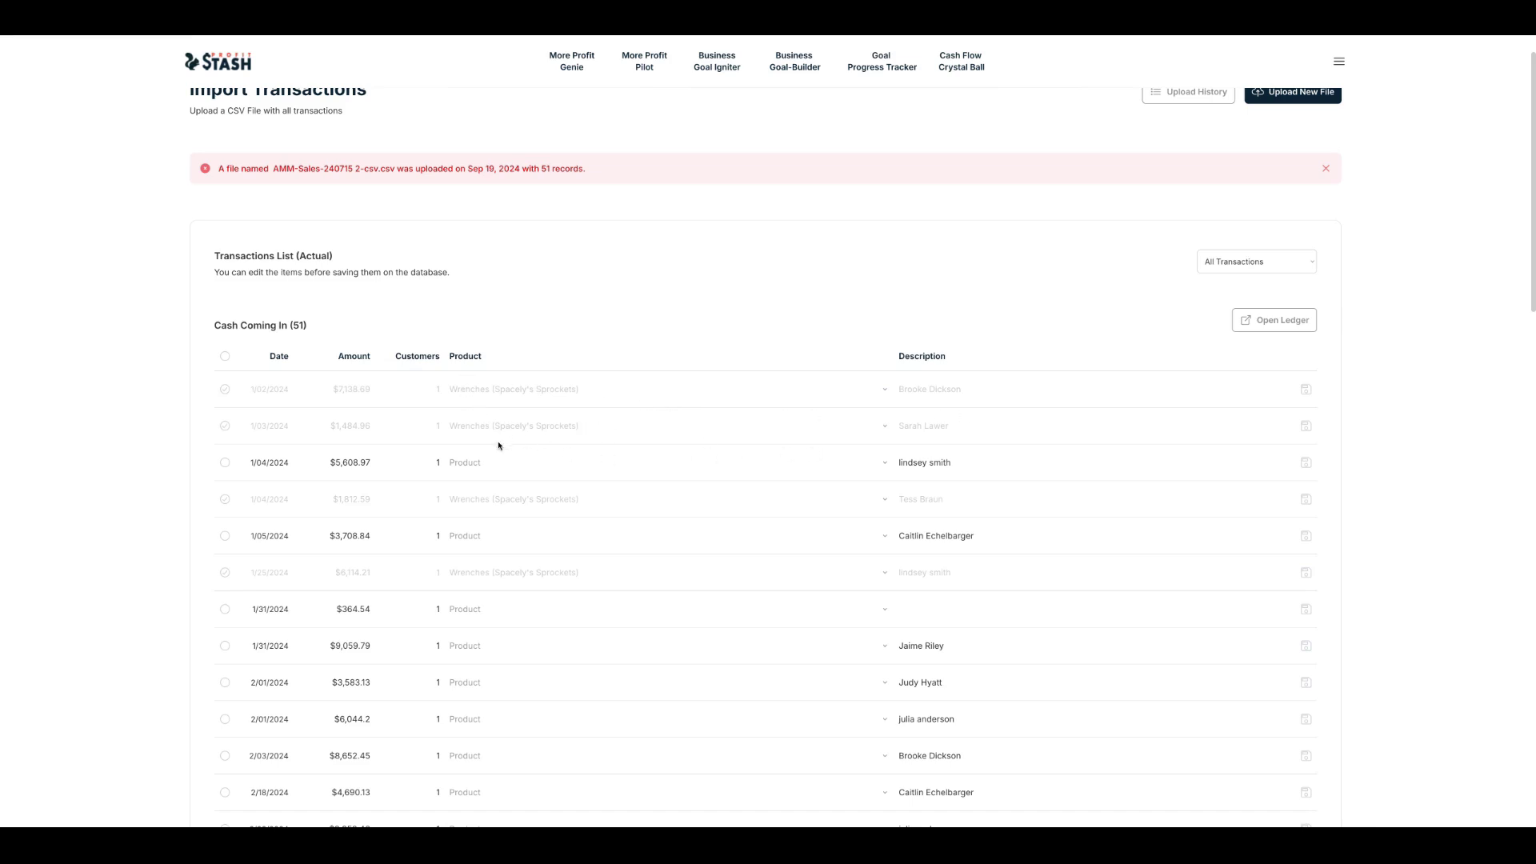
Bulk-assign the product Wrenches (Spacely's Sprockets) to all remaining unsaved transactions and save them
{"action": "scroll", "coordinate": [507, 469], "scroll_direction": "down", "scroll_amount": 1}
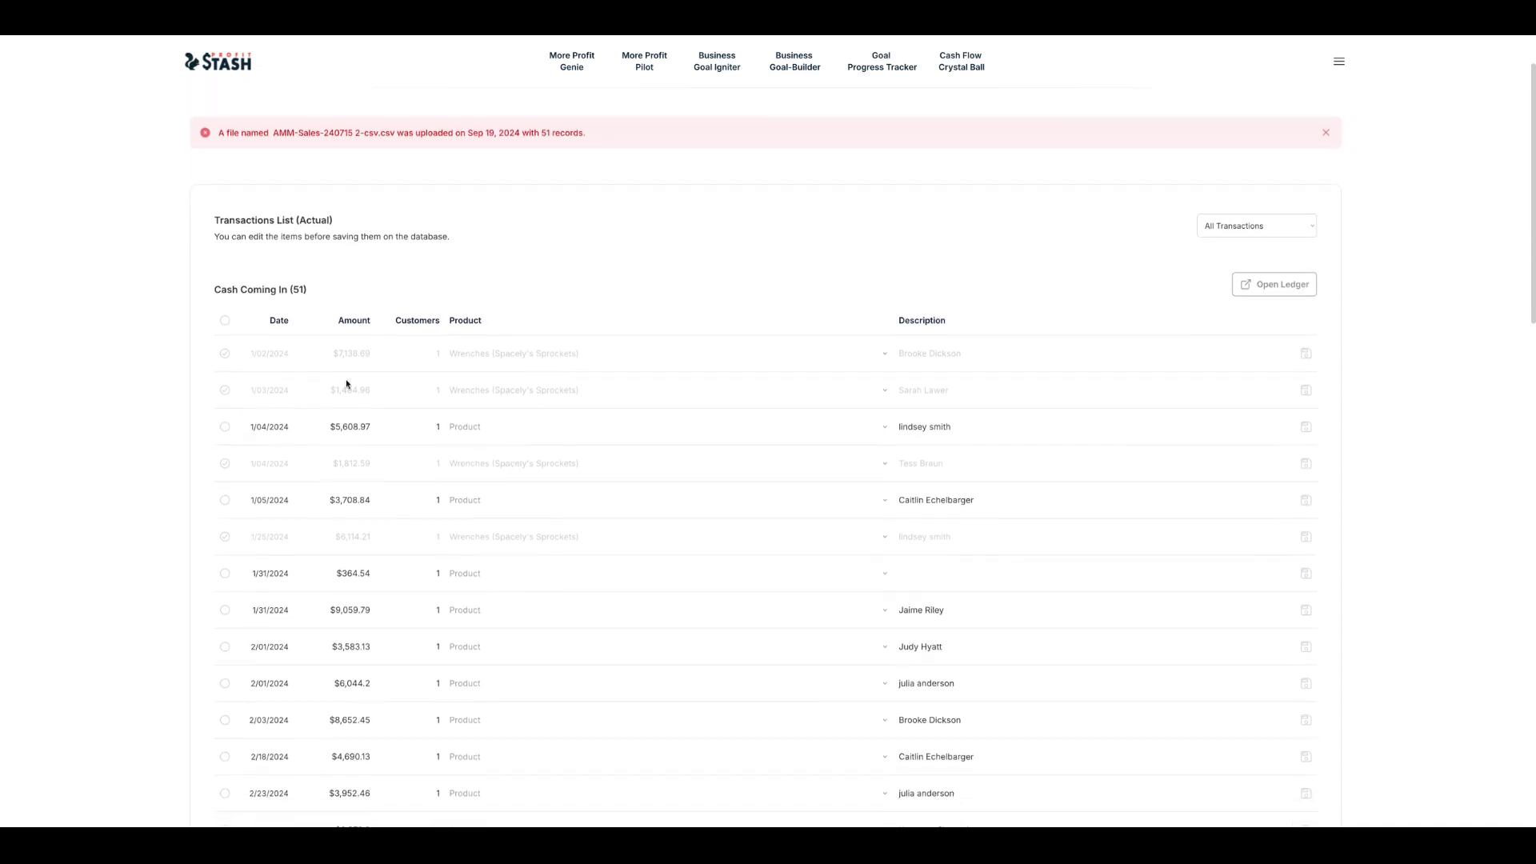
{"action": "left_click", "coordinate": [227, 325]}
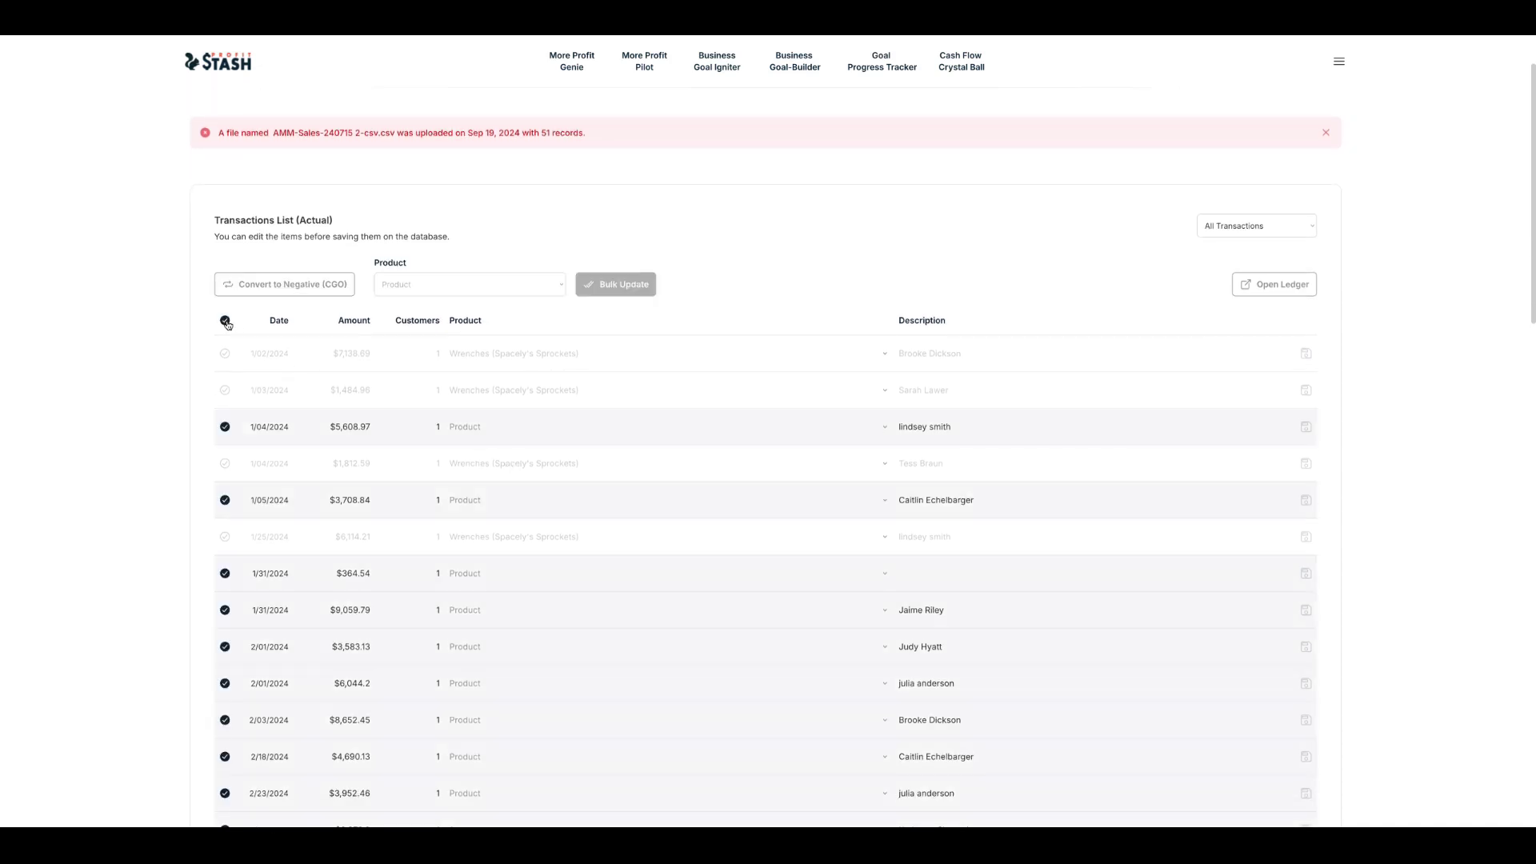
{"action": "left_click", "coordinate": [556, 289]}
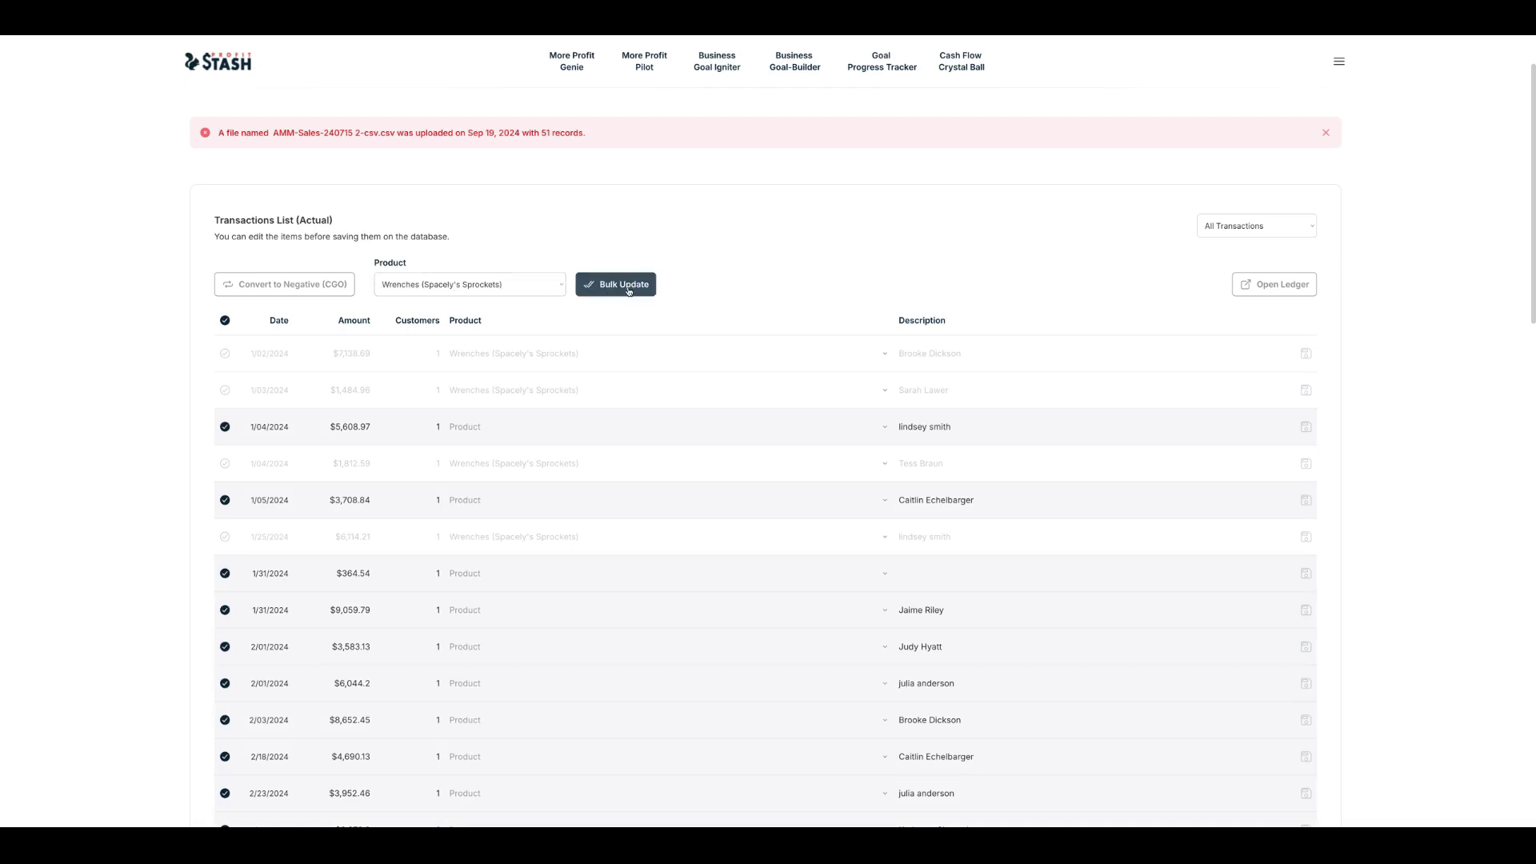
{"action": "left_click", "coordinate": [629, 288]}
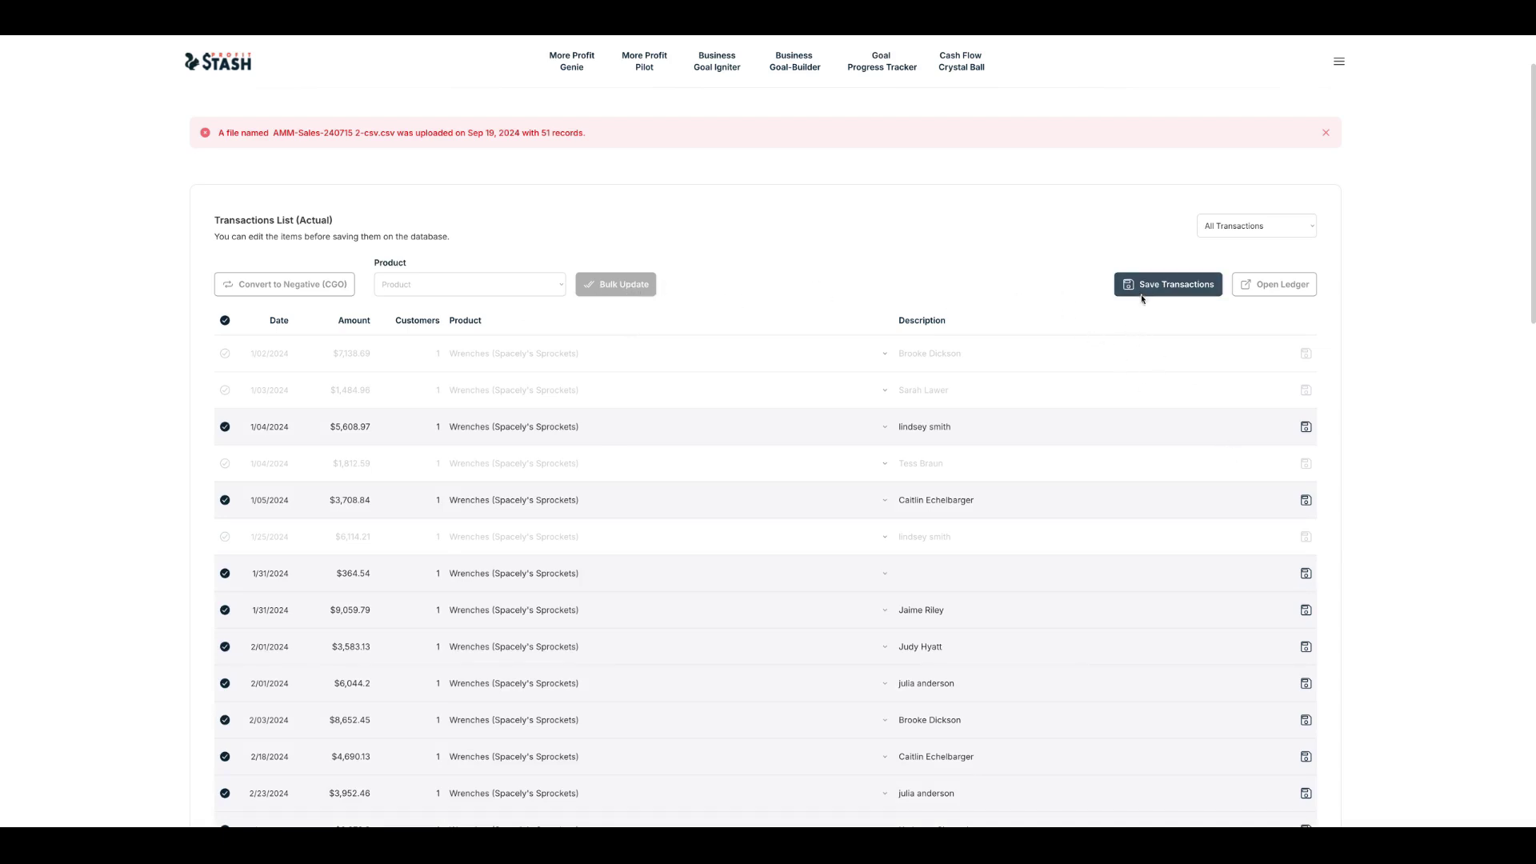
{"action": "left_click", "coordinate": [1185, 286]}
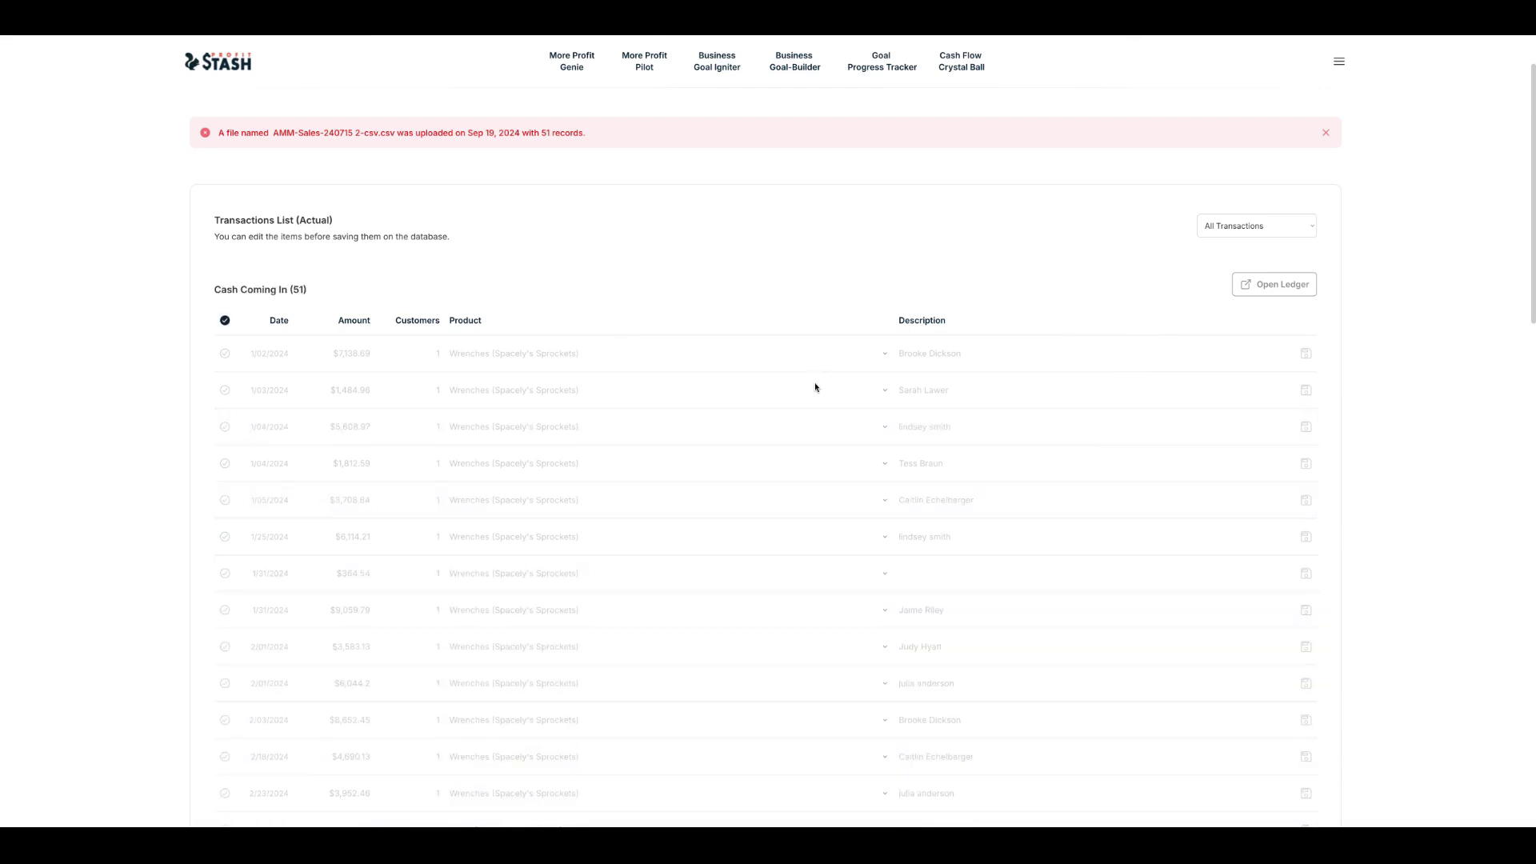
Check the saved transactions list, open the ledger and look through the imported actual sales items
{"action": "scroll", "coordinate": [815, 387], "scroll_direction": "down", "scroll_amount": 20}
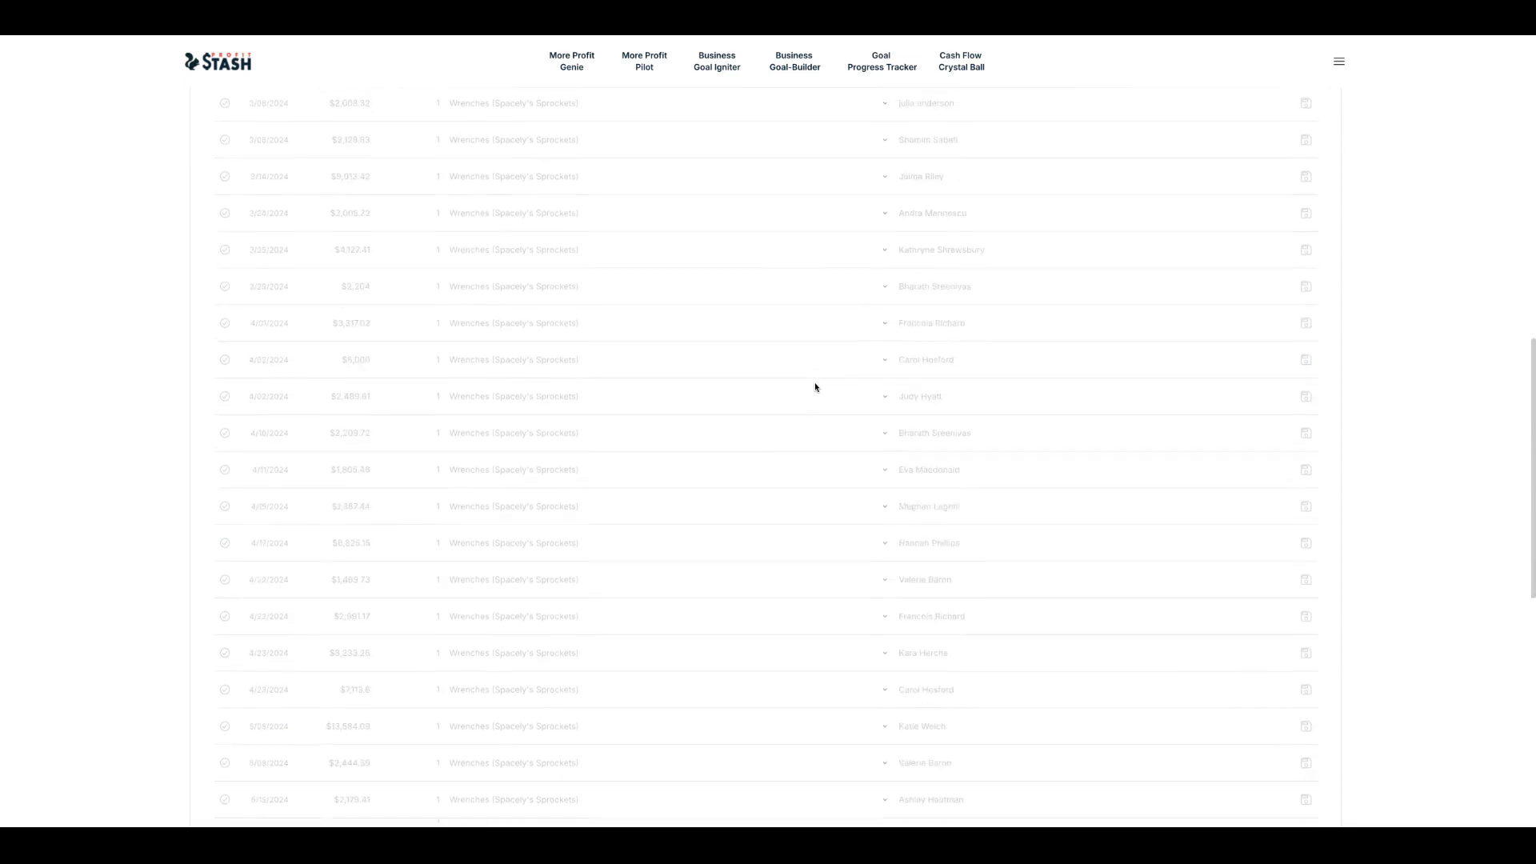
{"action": "scroll", "coordinate": [832, 328], "scroll_direction": "up", "scroll_amount": 20}
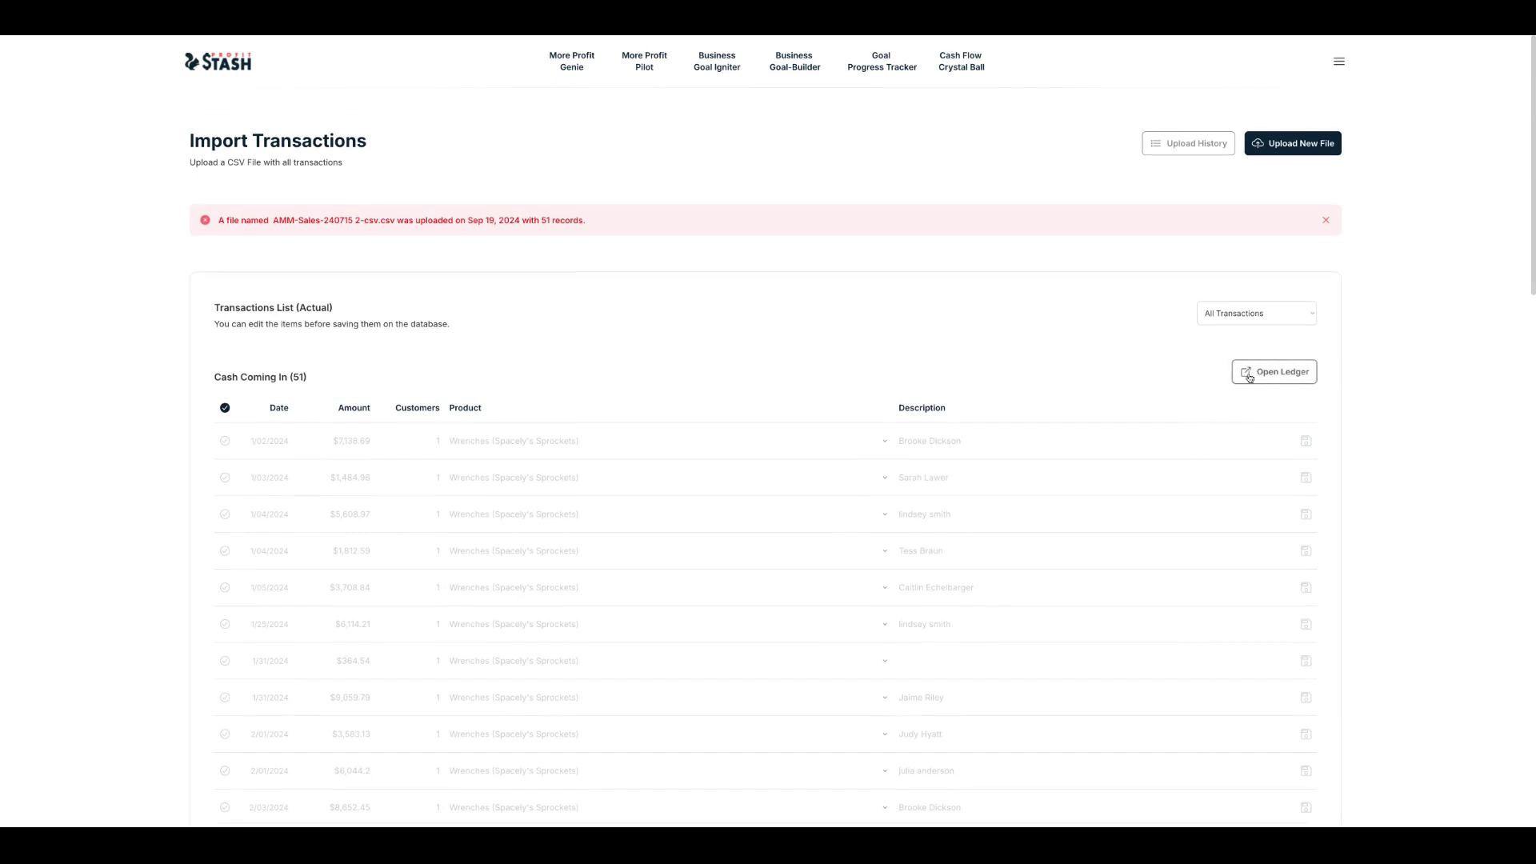
{"action": "left_click", "coordinate": [1281, 375]}
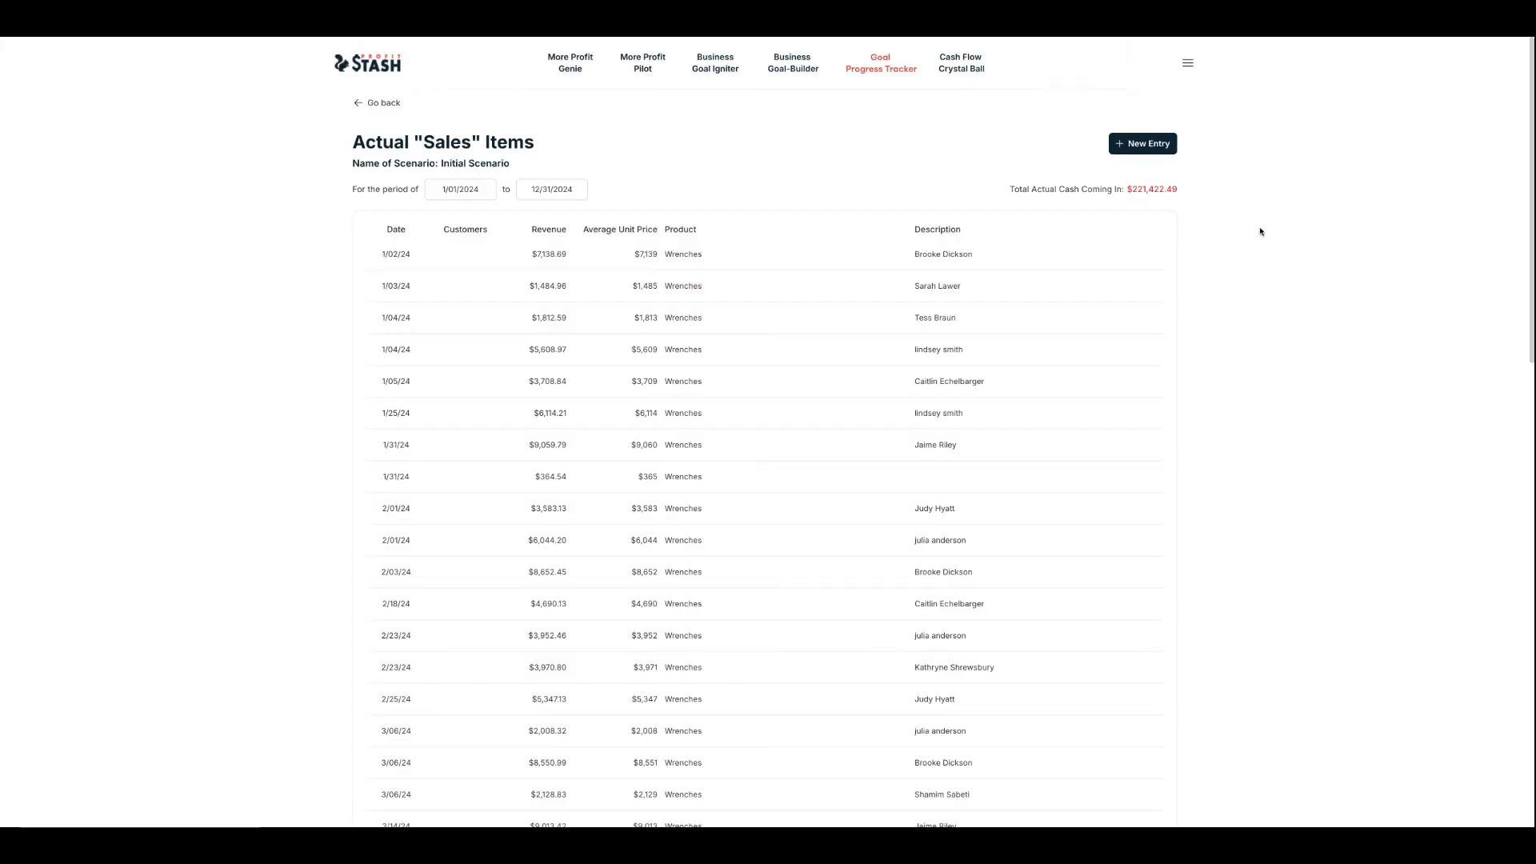
{"action": "scroll", "coordinate": [559, 290], "scroll_direction": "down", "scroll_amount": 2}
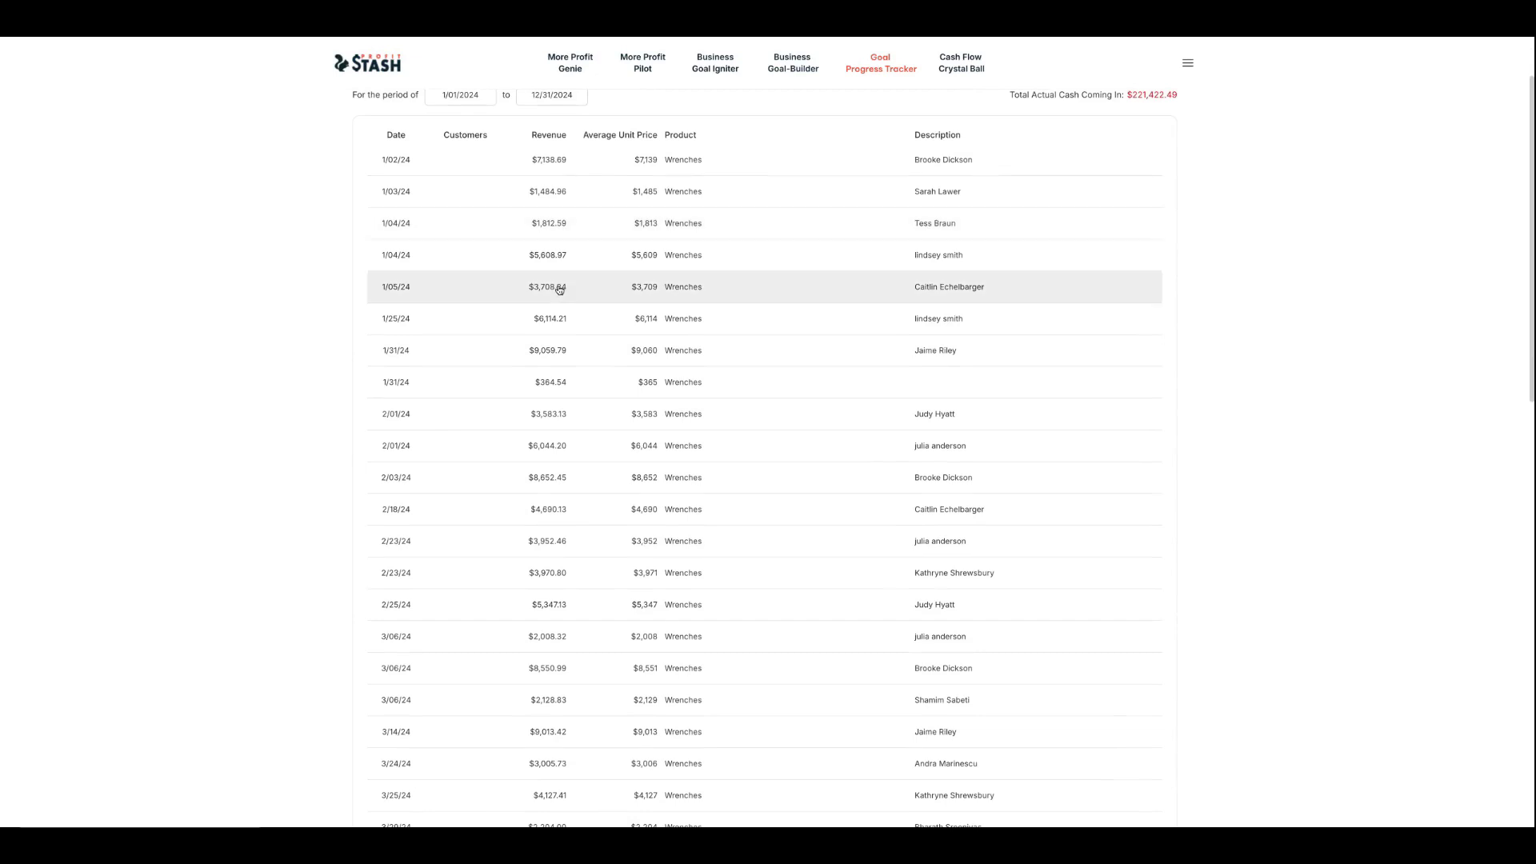
{"action": "scroll", "coordinate": [560, 289], "scroll_direction": "down", "scroll_amount": 2}
{"action": "scroll", "coordinate": [559, 290], "scroll_direction": "down", "scroll_amount": 3}
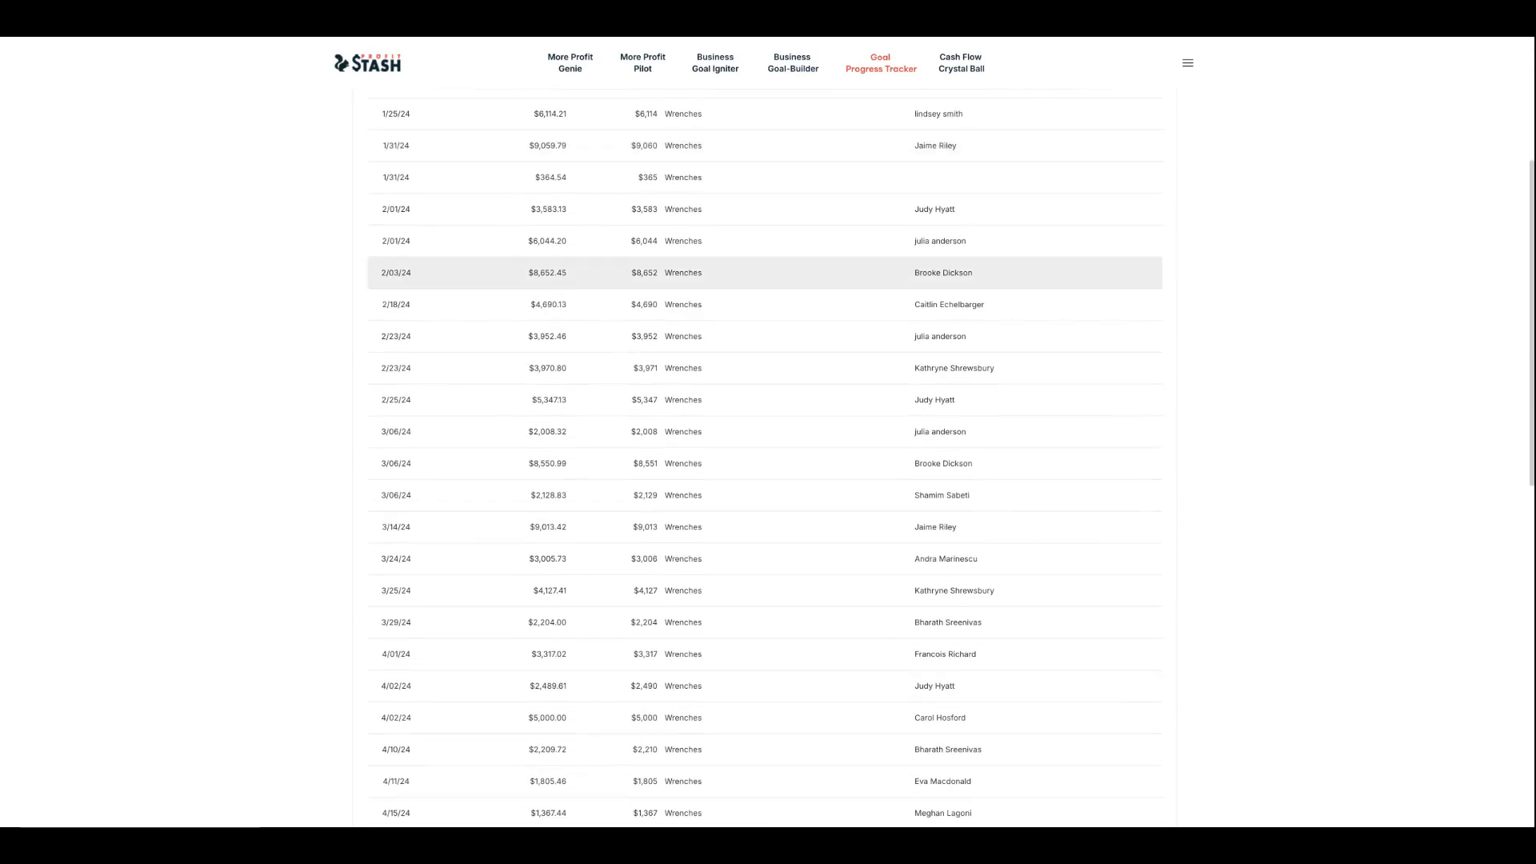
{"action": "scroll", "coordinate": [559, 290], "scroll_direction": "down", "scroll_amount": 2}
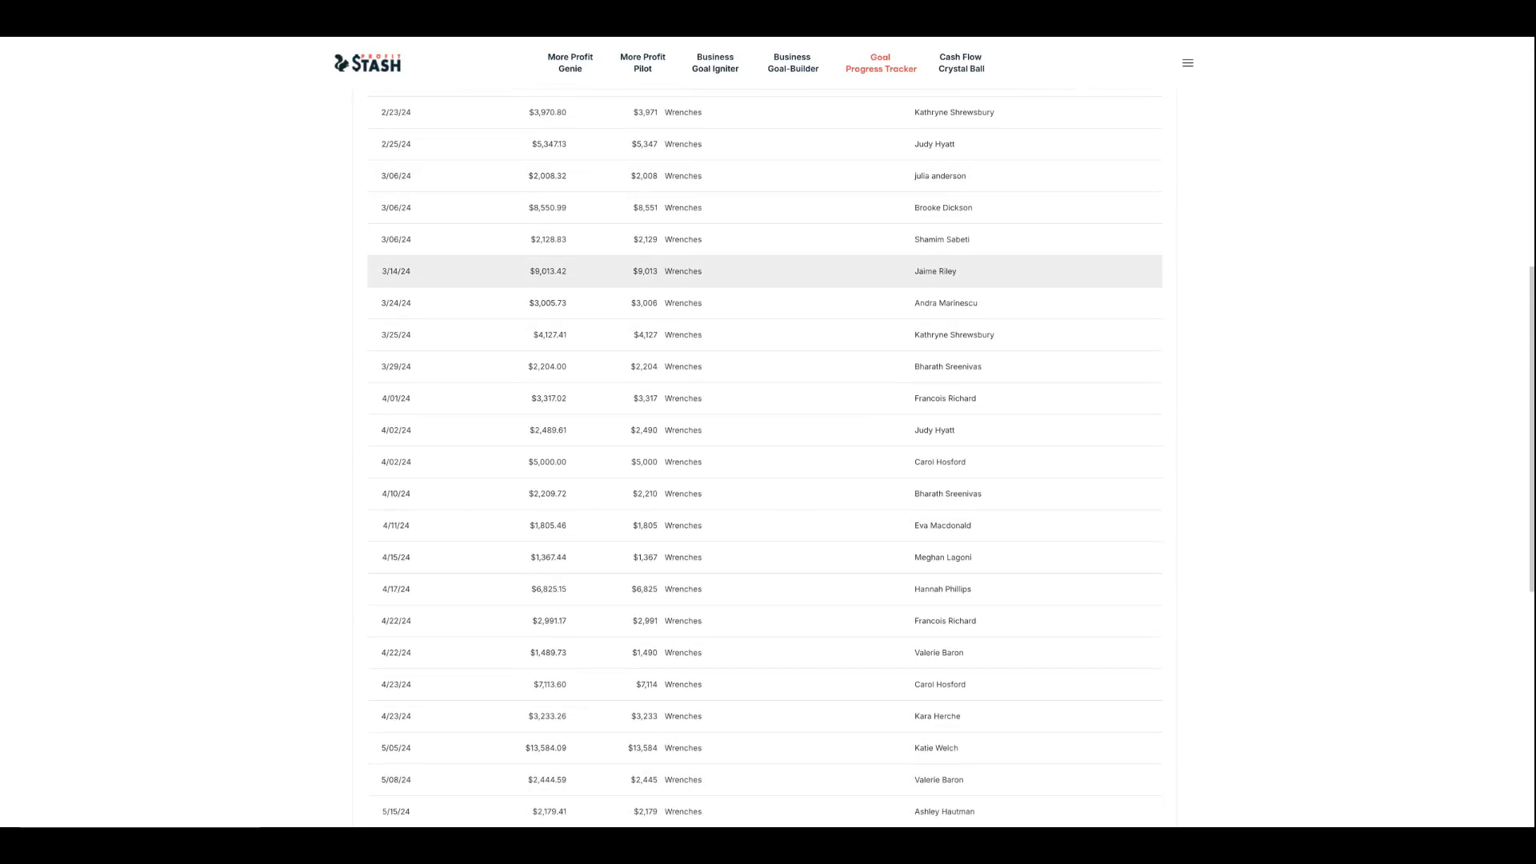
{"action": "scroll", "coordinate": [560, 290], "scroll_direction": "down", "scroll_amount": 4}
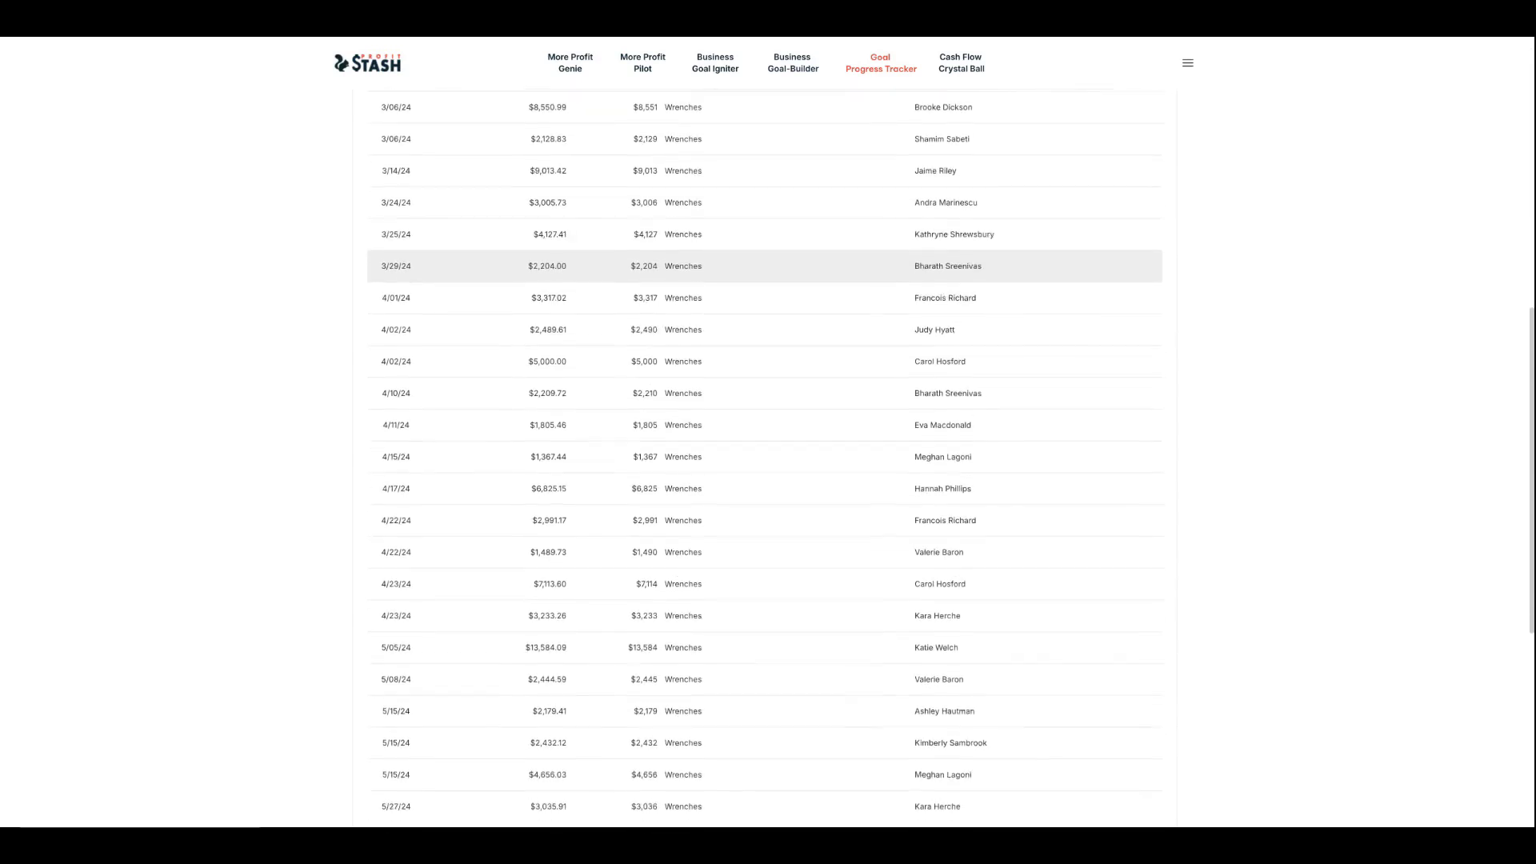
{"action": "scroll", "coordinate": [560, 290], "scroll_direction": "down", "scroll_amount": 4}
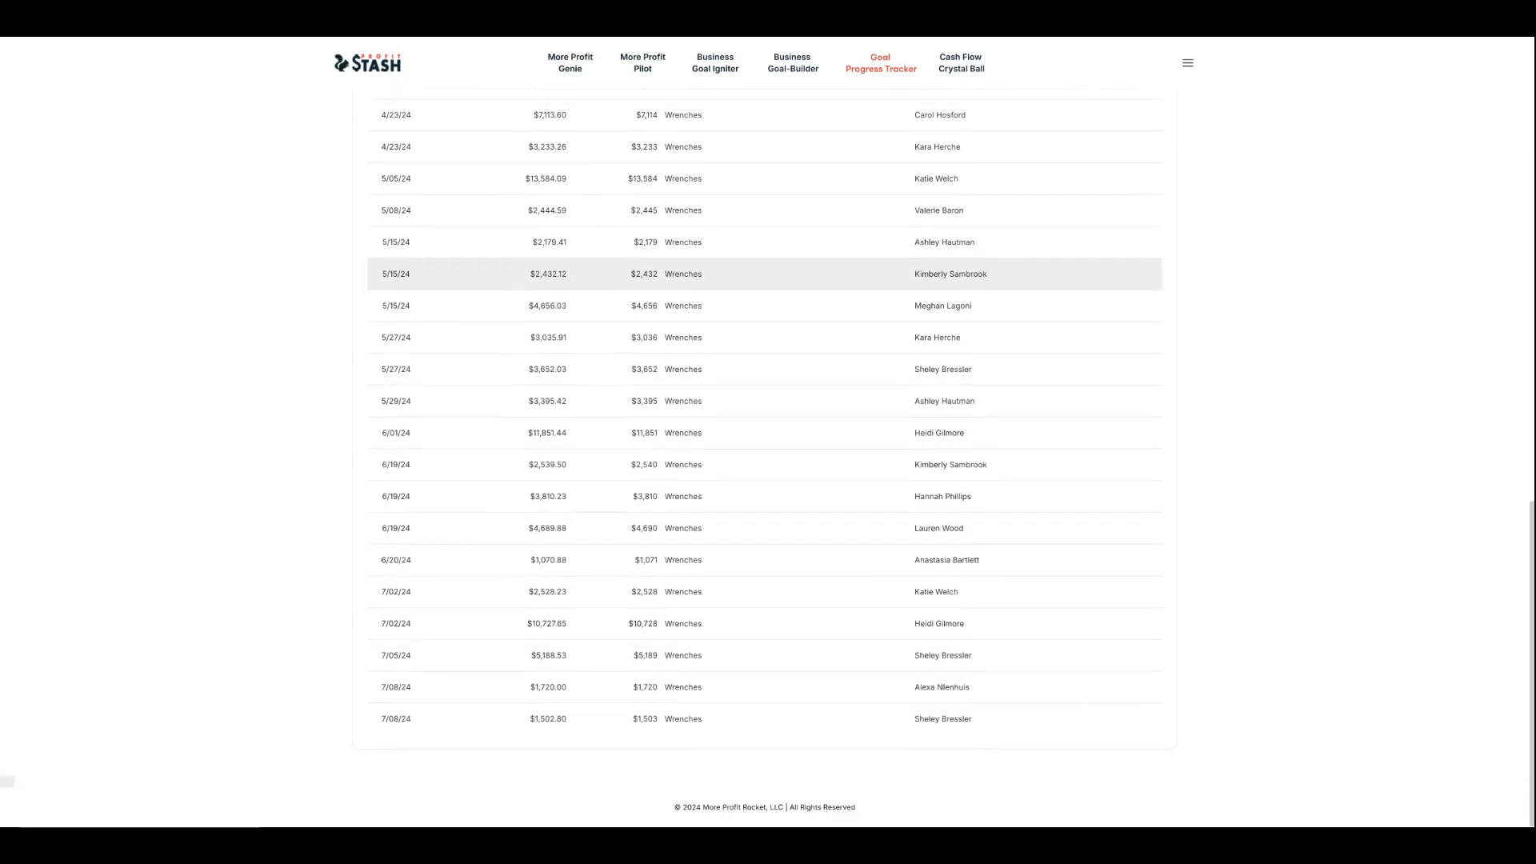
{"action": "scroll", "coordinate": [559, 320], "scroll_direction": "up", "scroll_amount": 15}
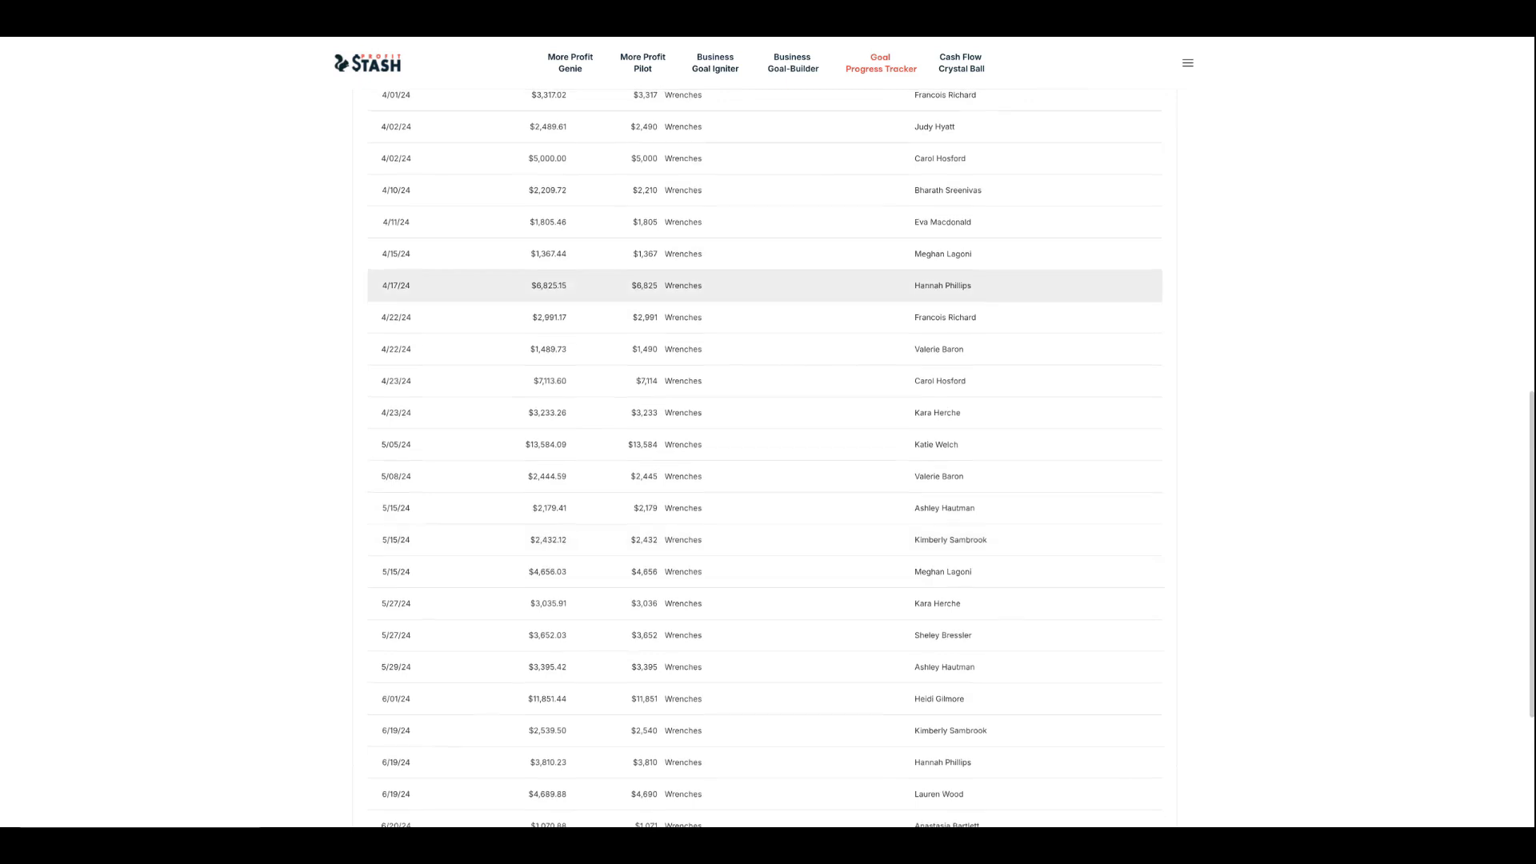